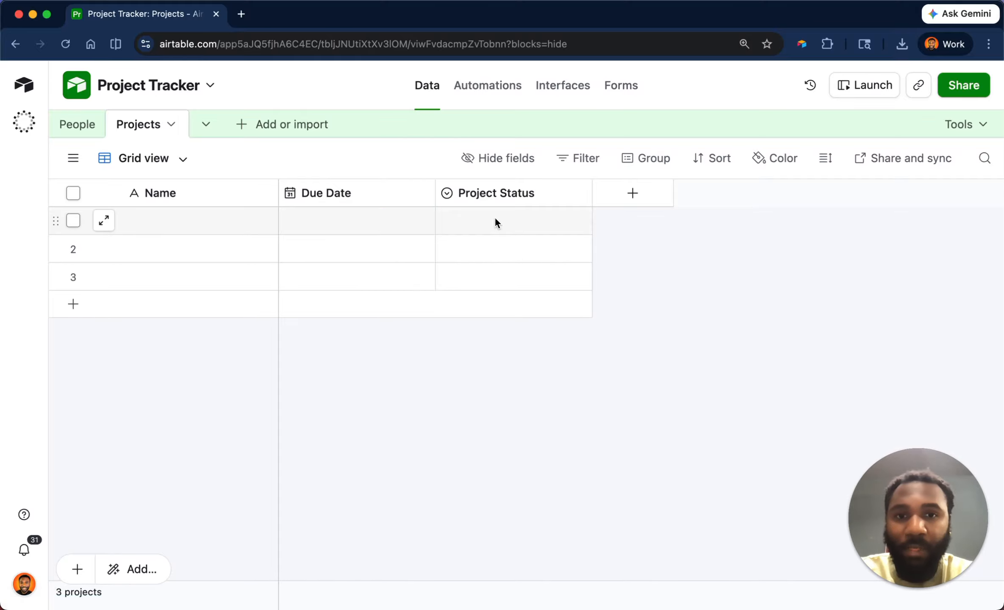
Look over the first project's status options and the People table, then return to Projects.
double_click(527, 220)
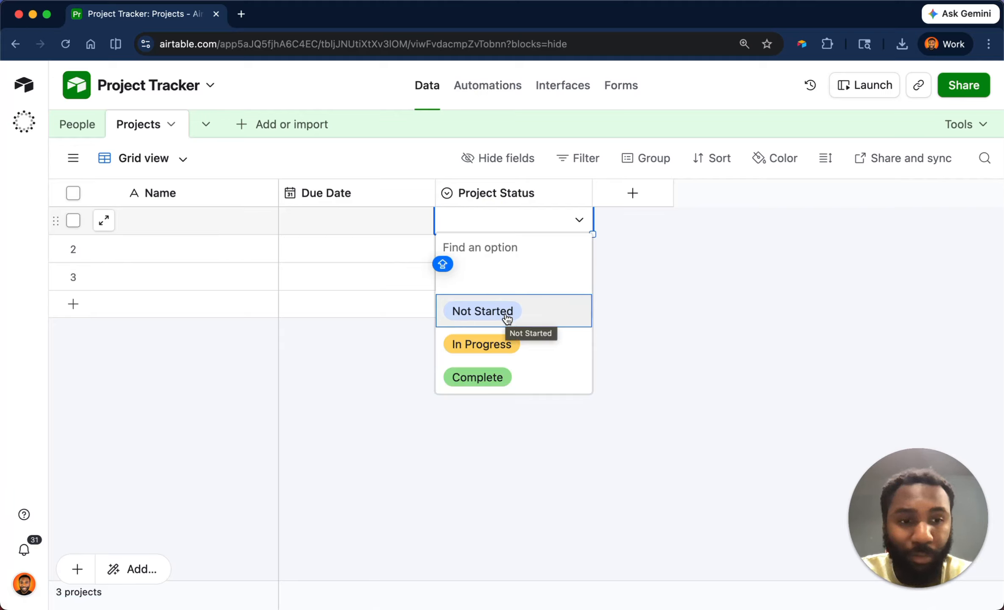
click(614, 283)
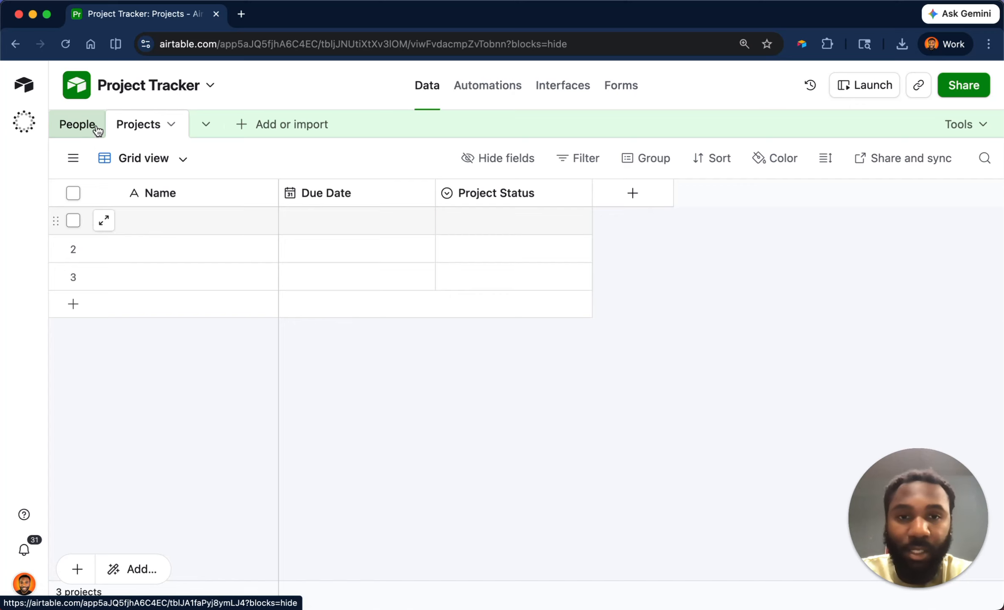
click(76, 130)
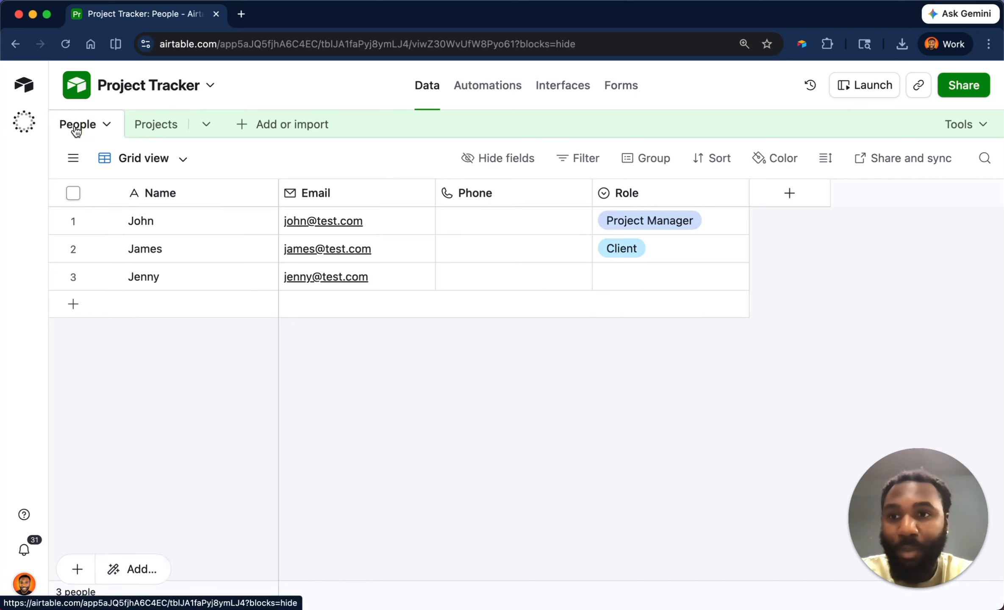
click(153, 131)
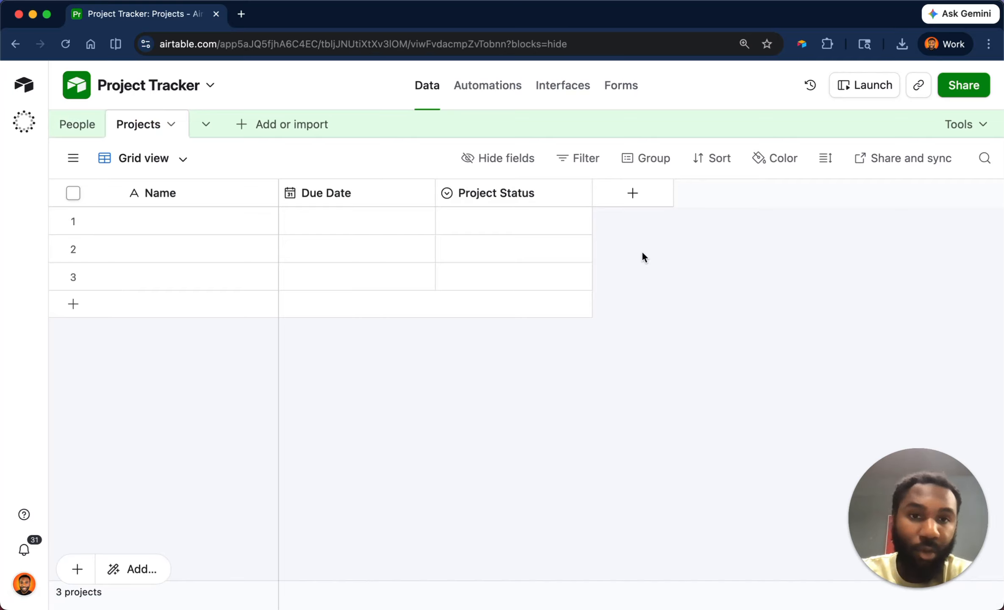
Create a new Projects field named Assignee that links to the People table.
click(634, 195)
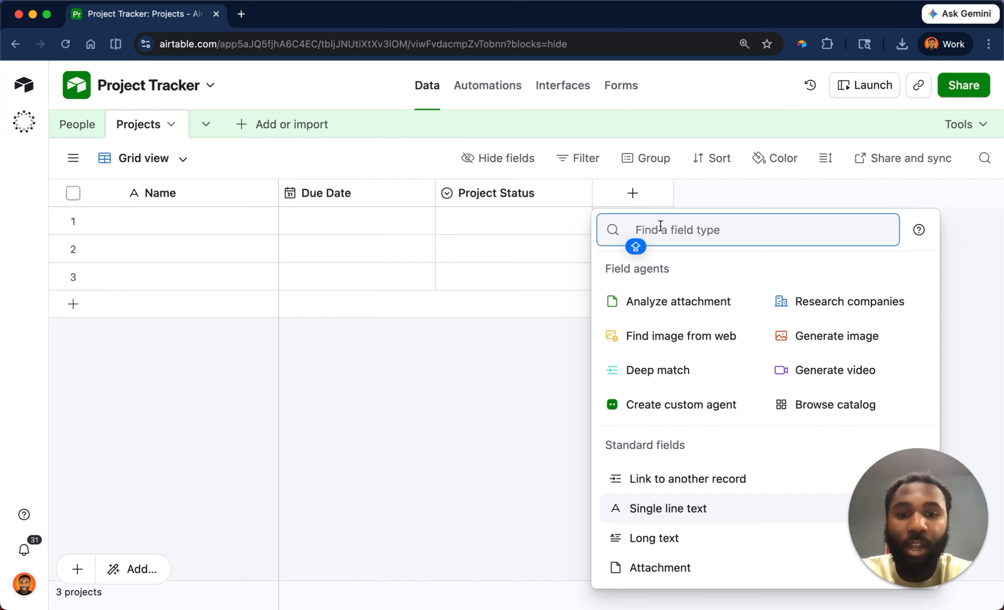
click(665, 478)
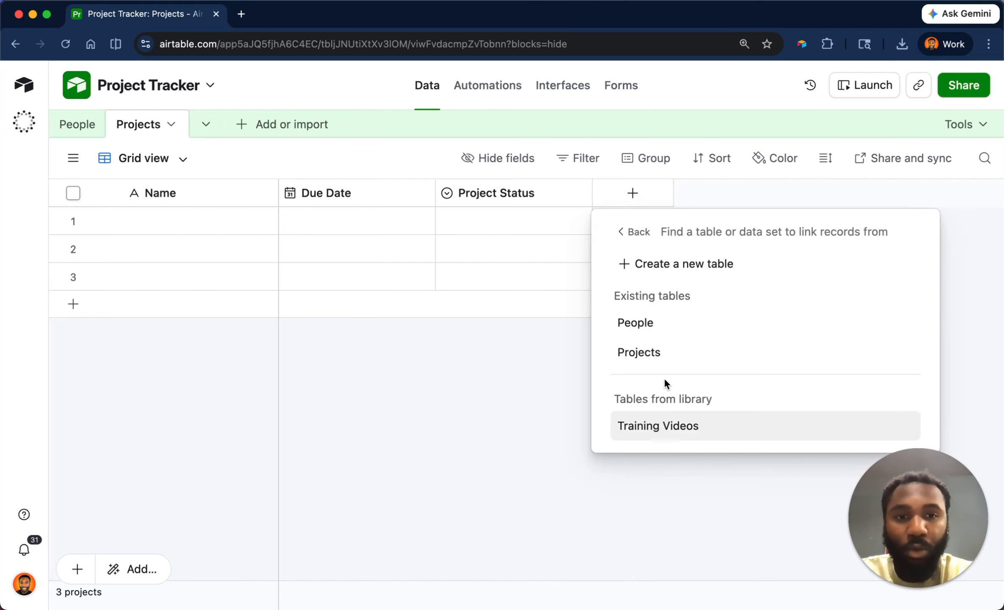
click(673, 328)
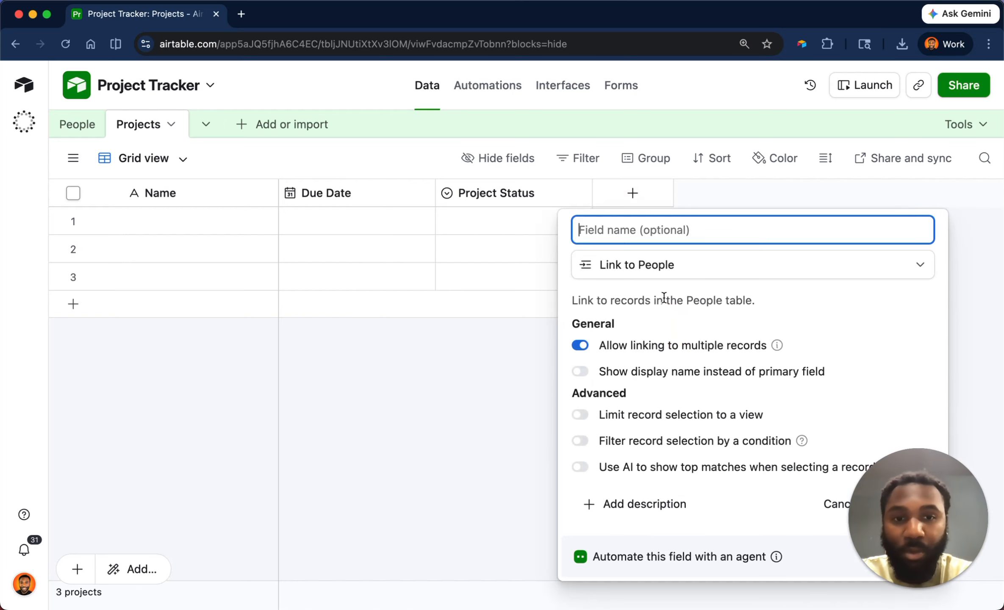
text(Assig)
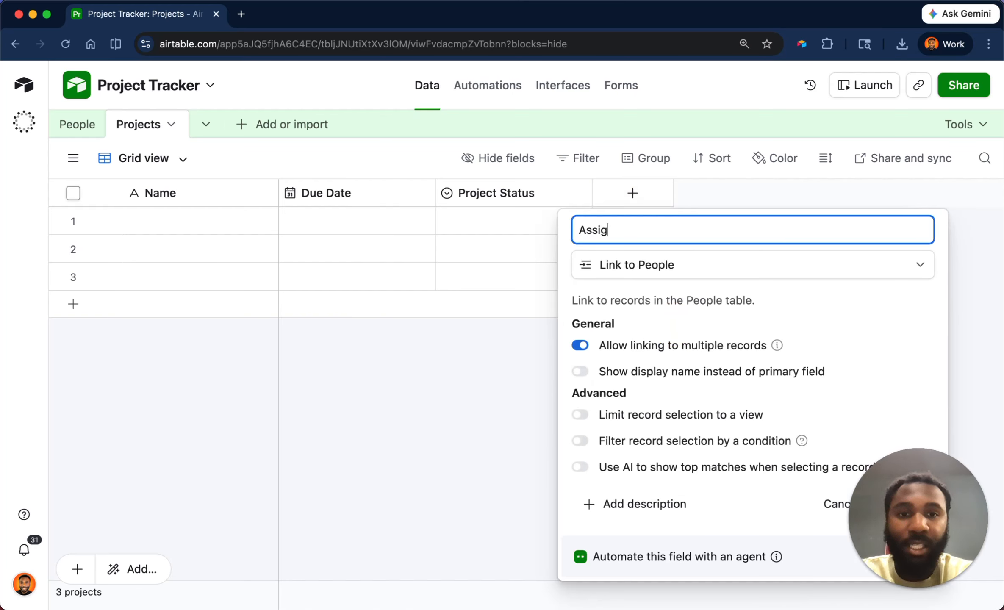
text(nee)
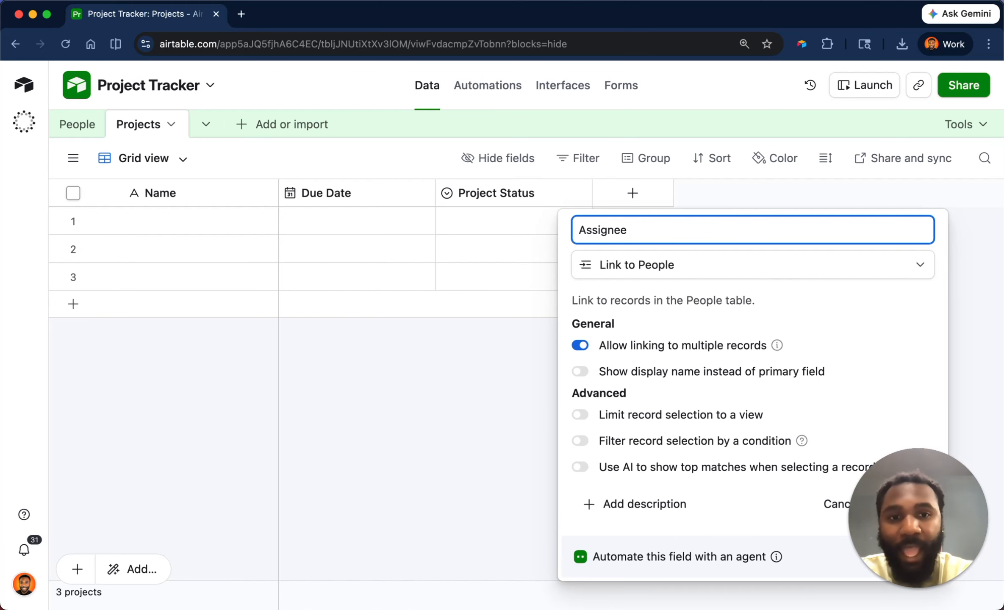
drag(911, 530, 231, 542)
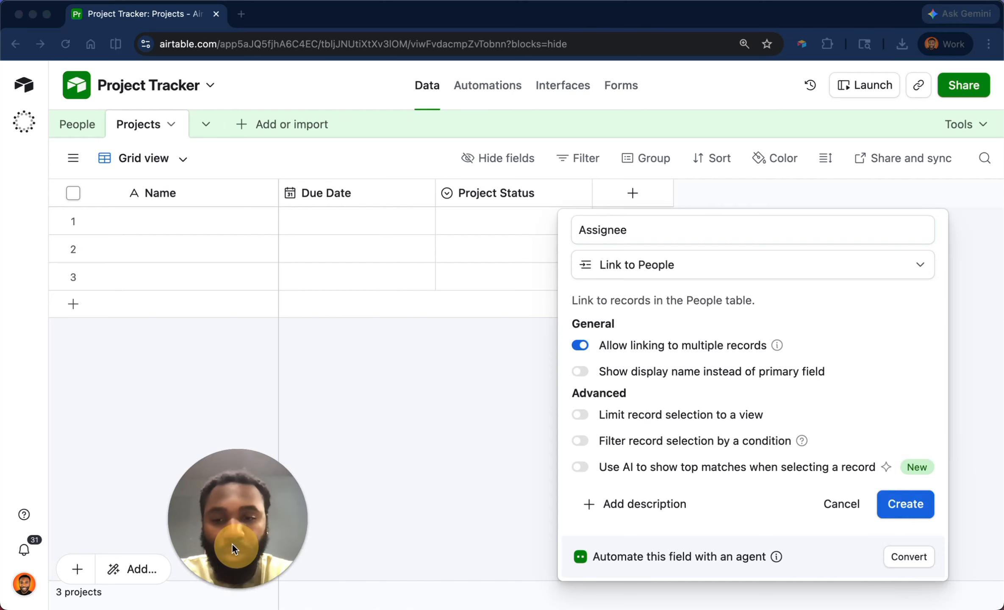
click(925, 516)
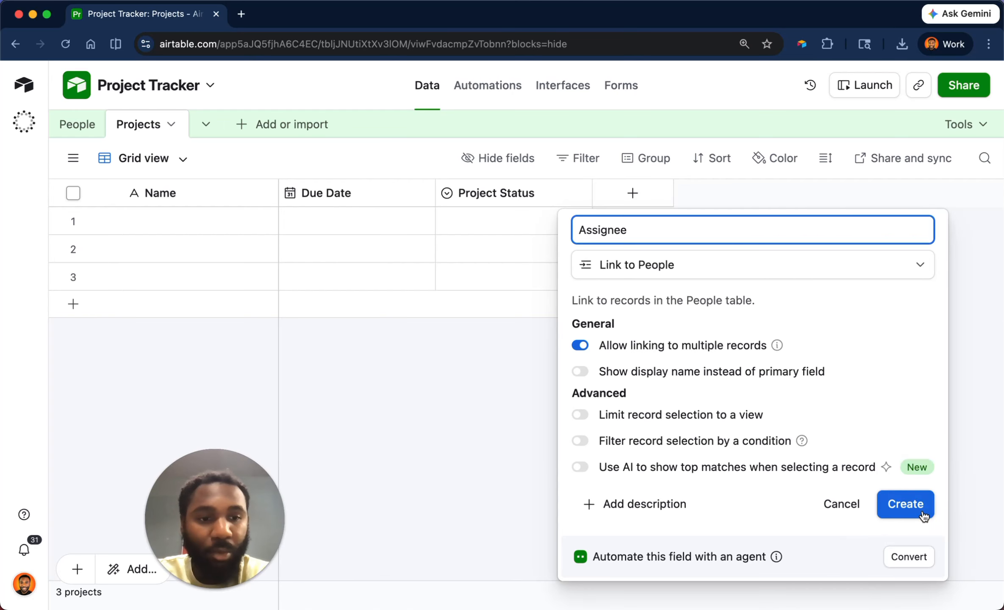
click(924, 514)
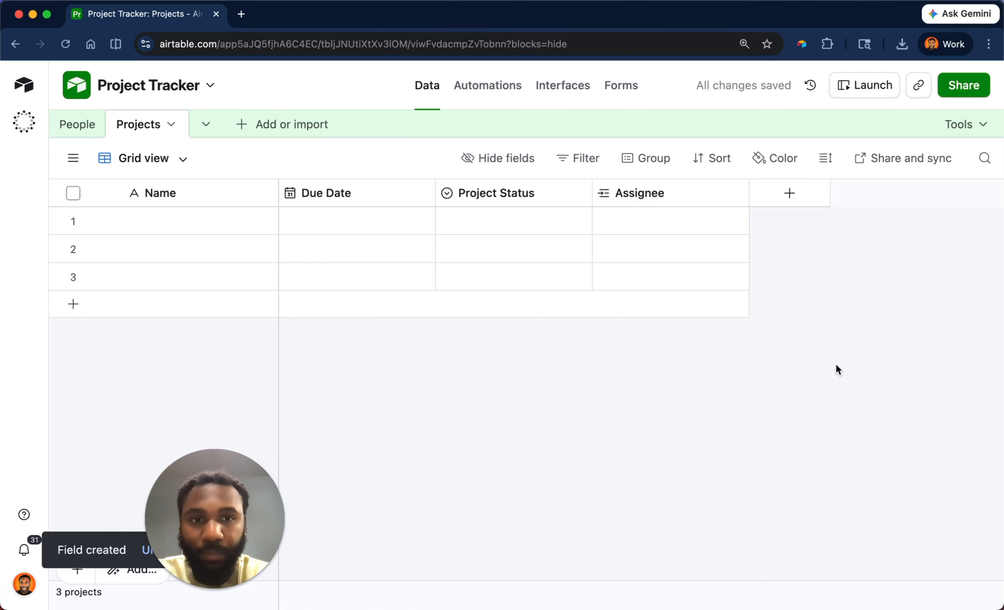
Link John and then James in row 1's Assignee cell.
click(696, 217)
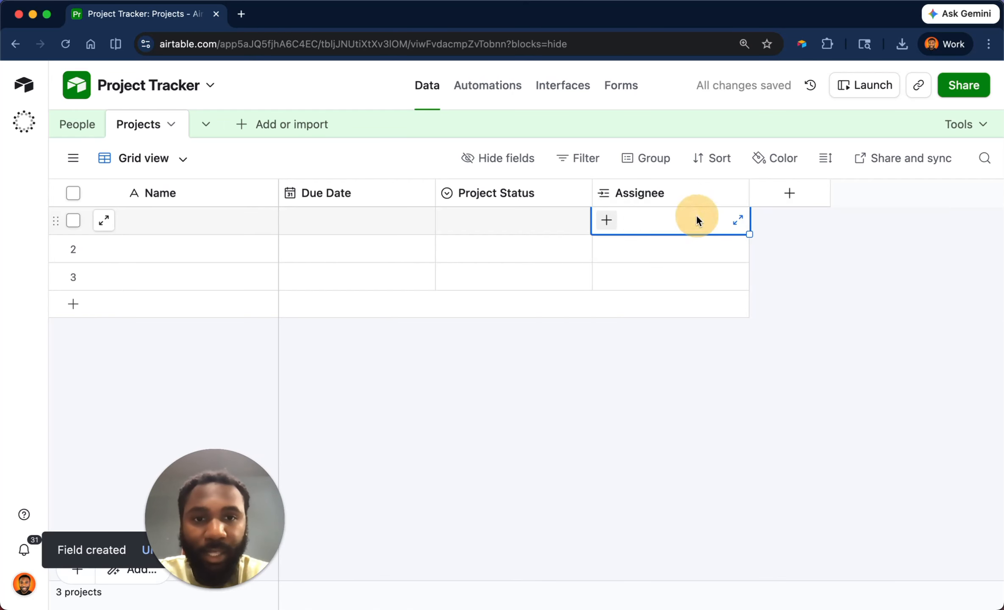
click(605, 220)
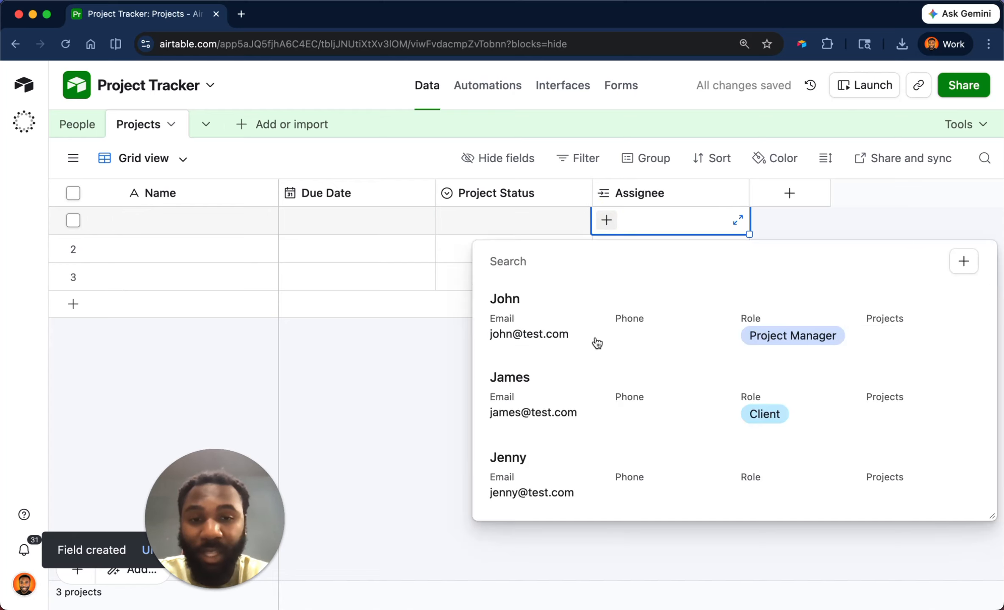
click(624, 332)
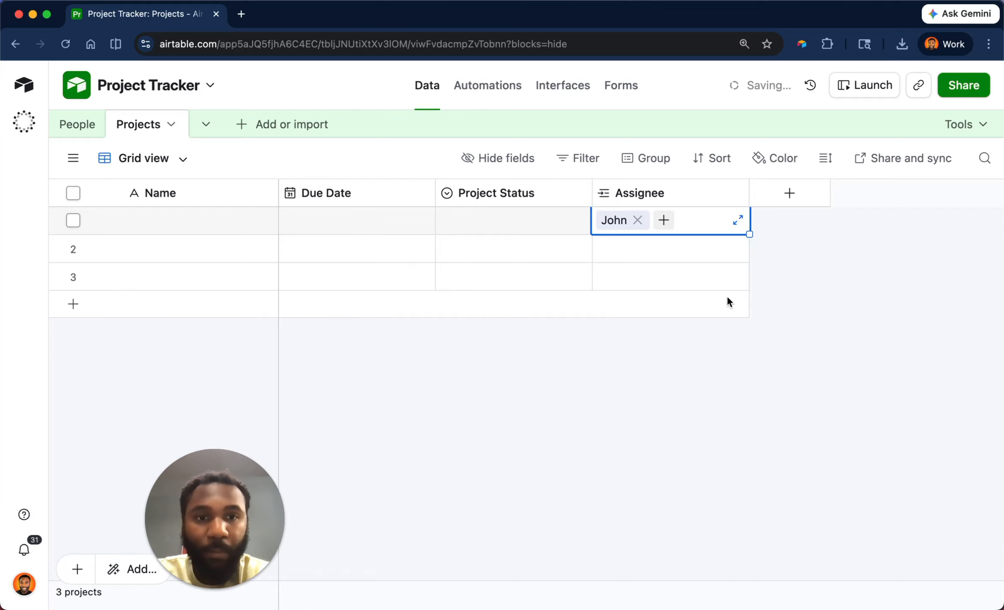
click(807, 257)
click(689, 215)
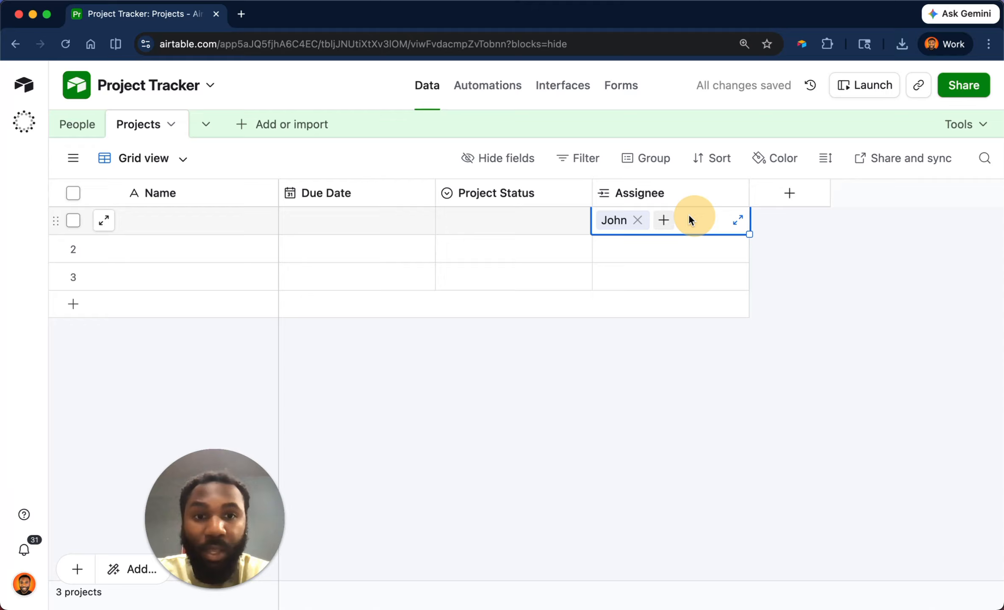
click(664, 220)
click(673, 322)
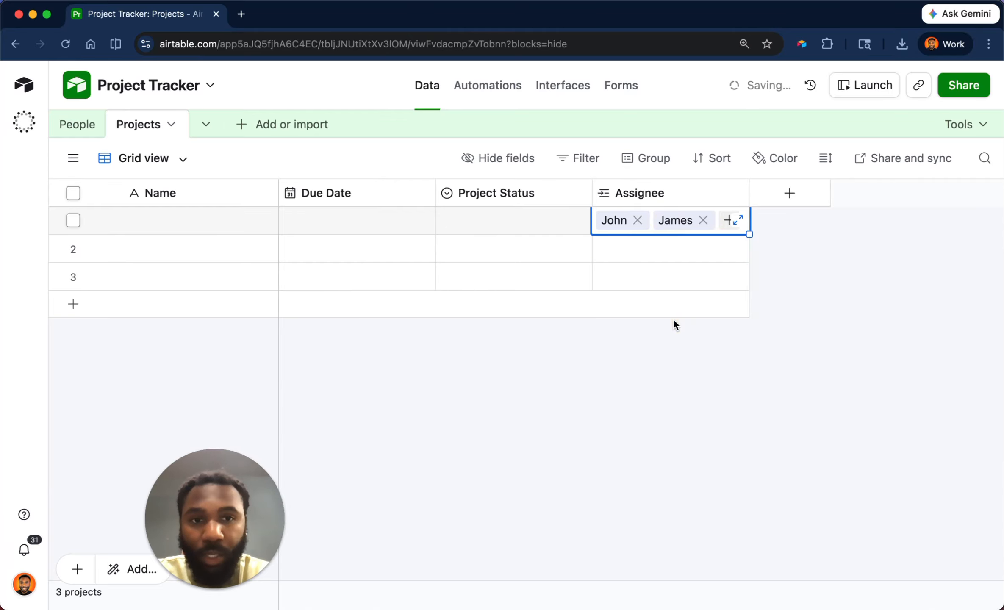
click(684, 433)
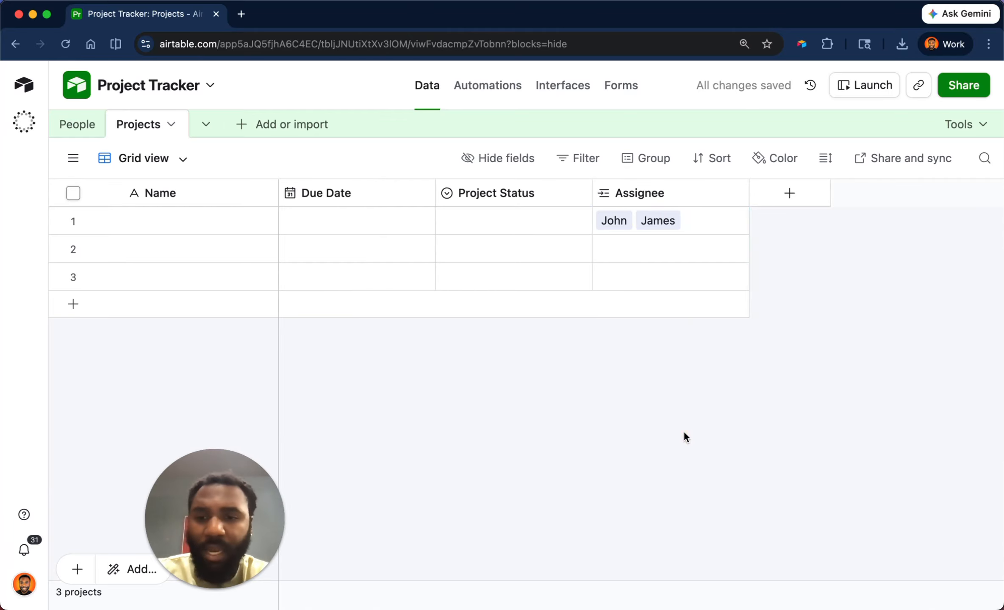
Turn off linking to multiple records for Assignee, then save and confirm the change.
double_click(685, 187)
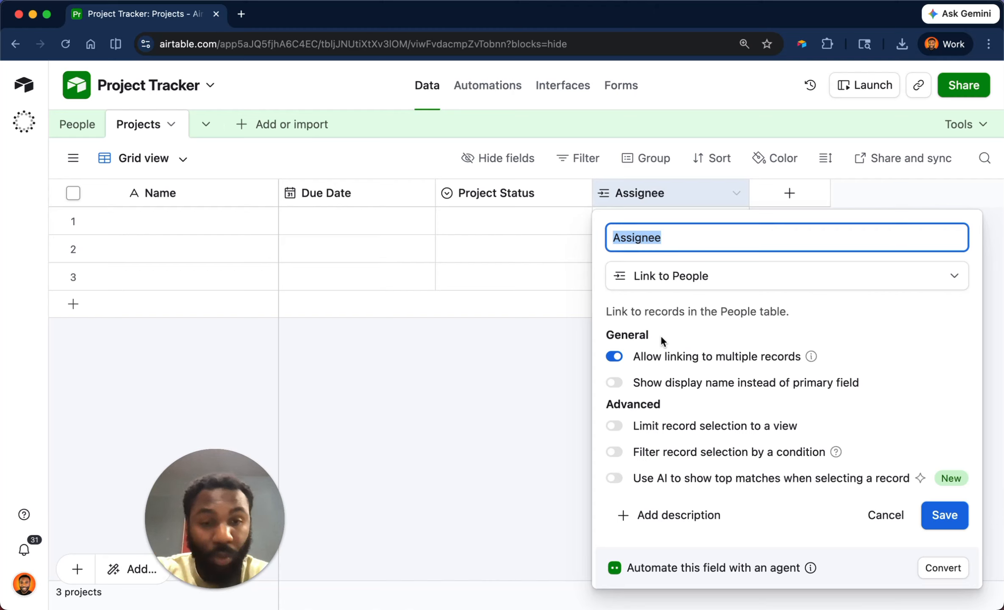
click(616, 358)
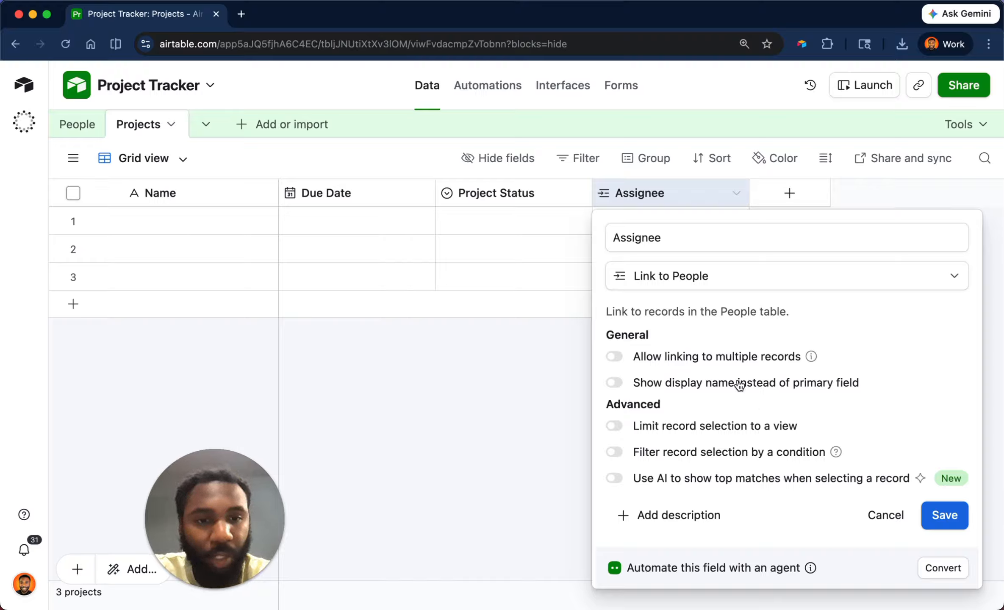
click(938, 520)
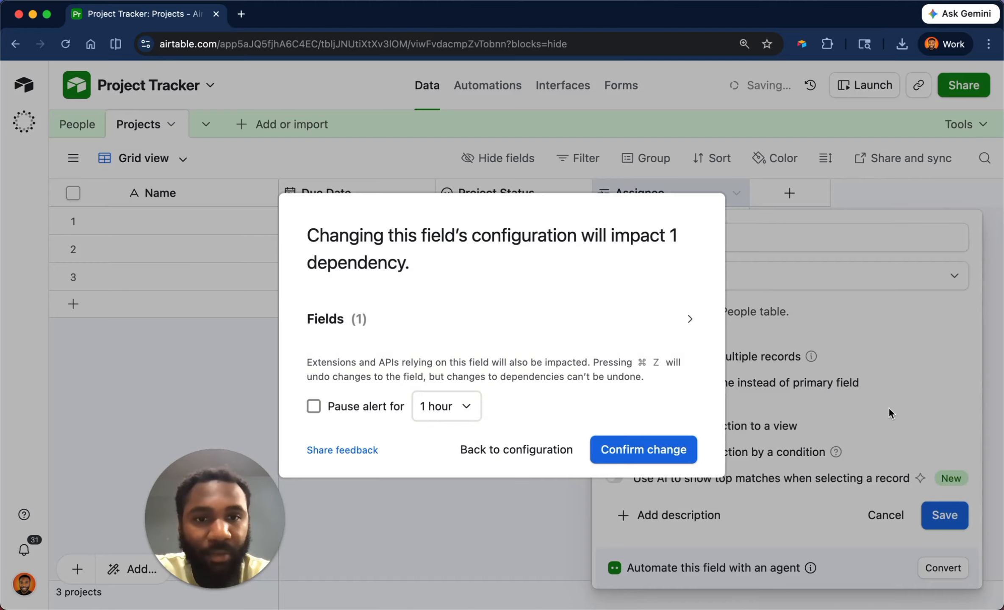
click(646, 449)
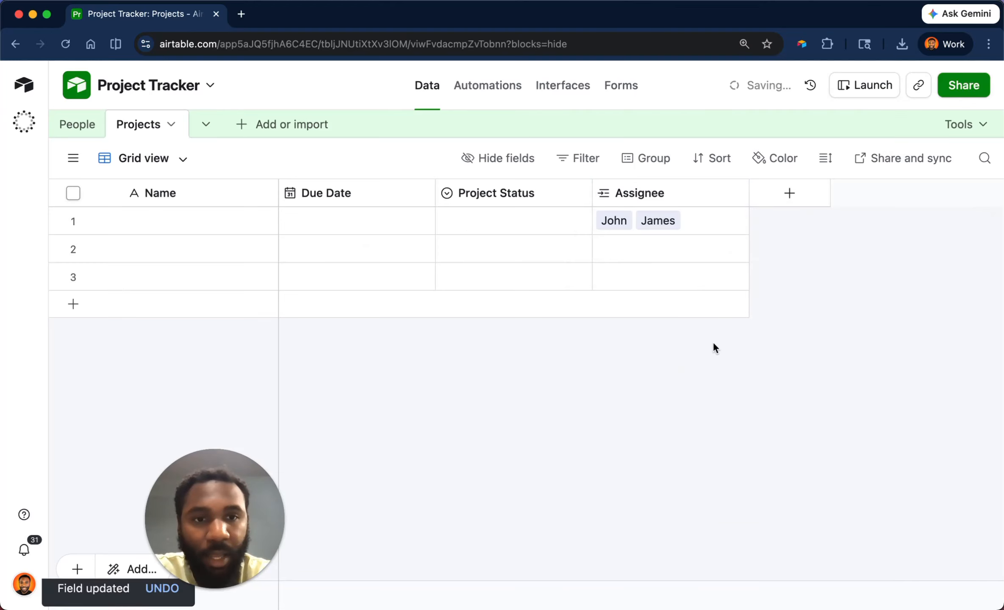
click(644, 214)
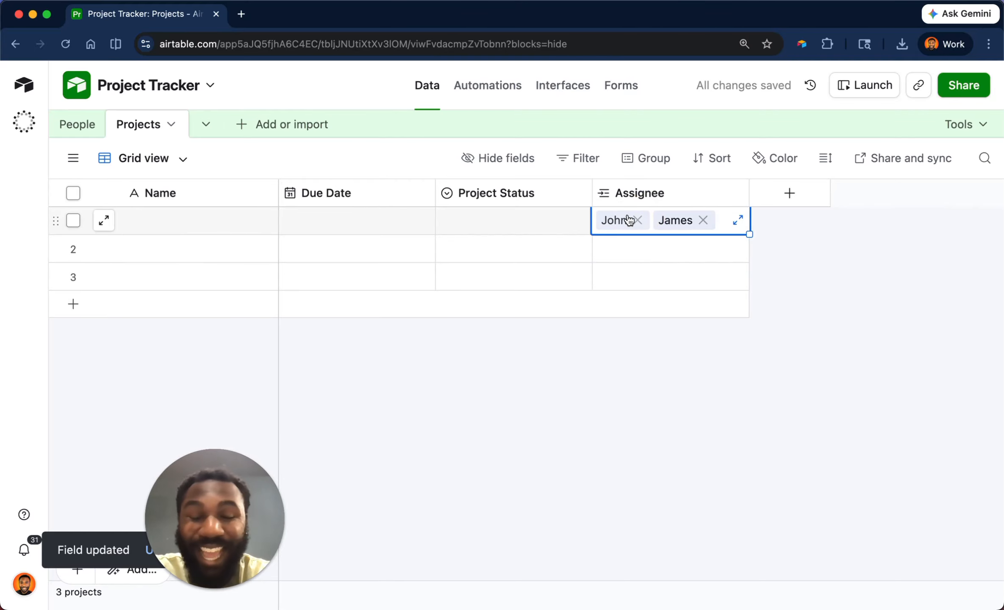
Set Email as the Assignee display name, then save and confirm the change.
double_click(633, 194)
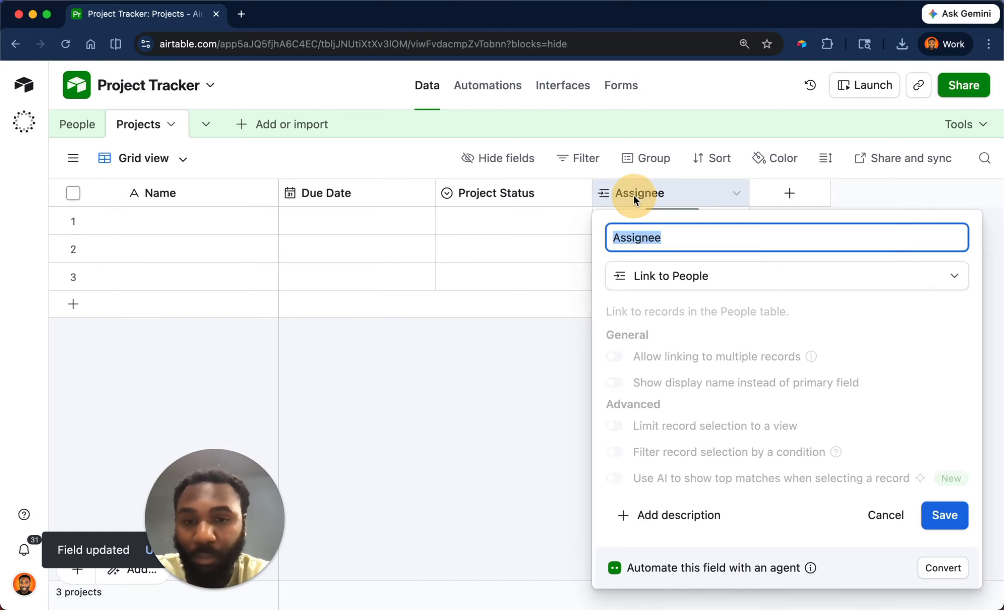
click(660, 388)
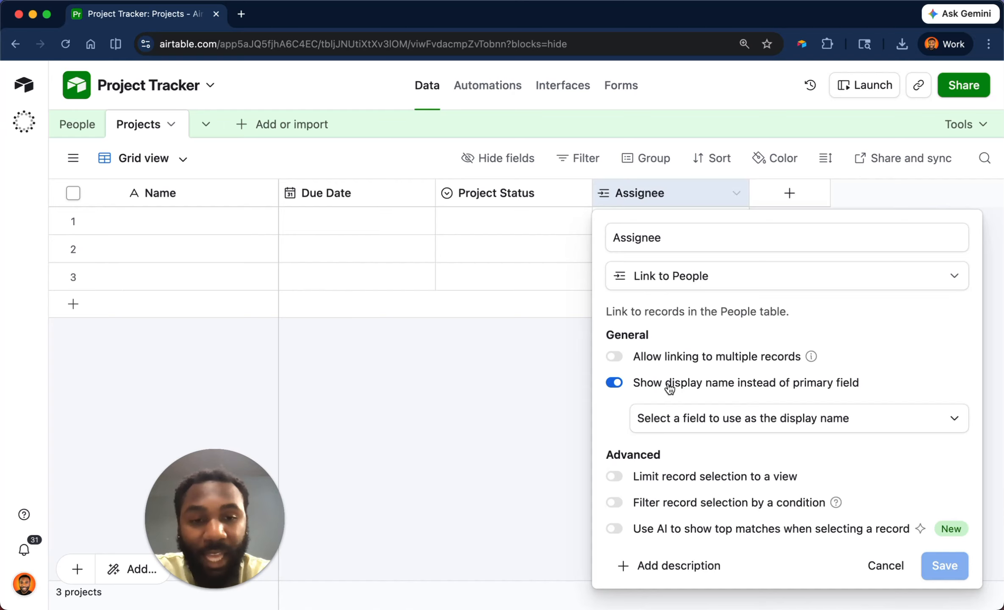
click(737, 417)
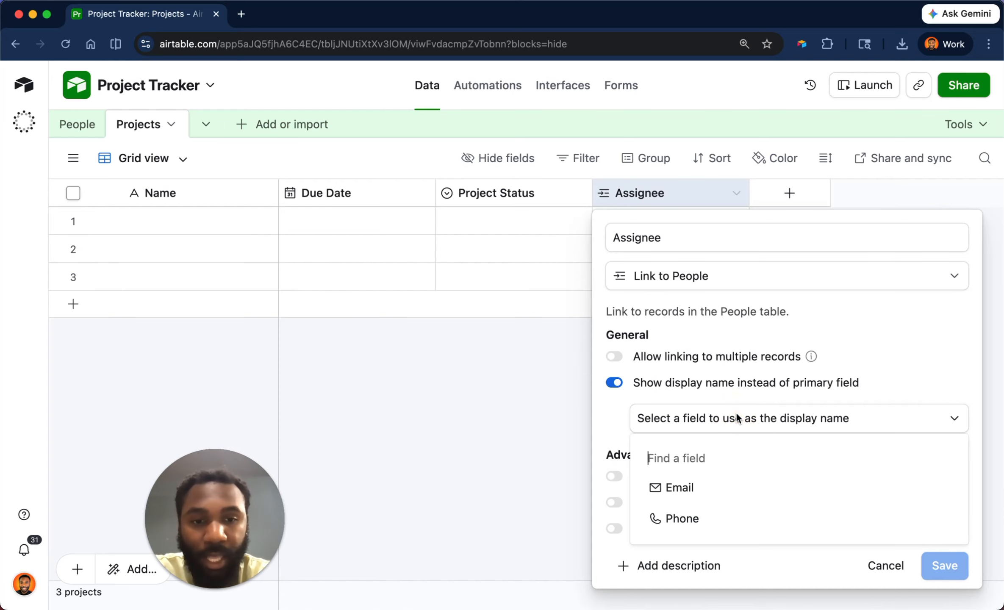
click(727, 484)
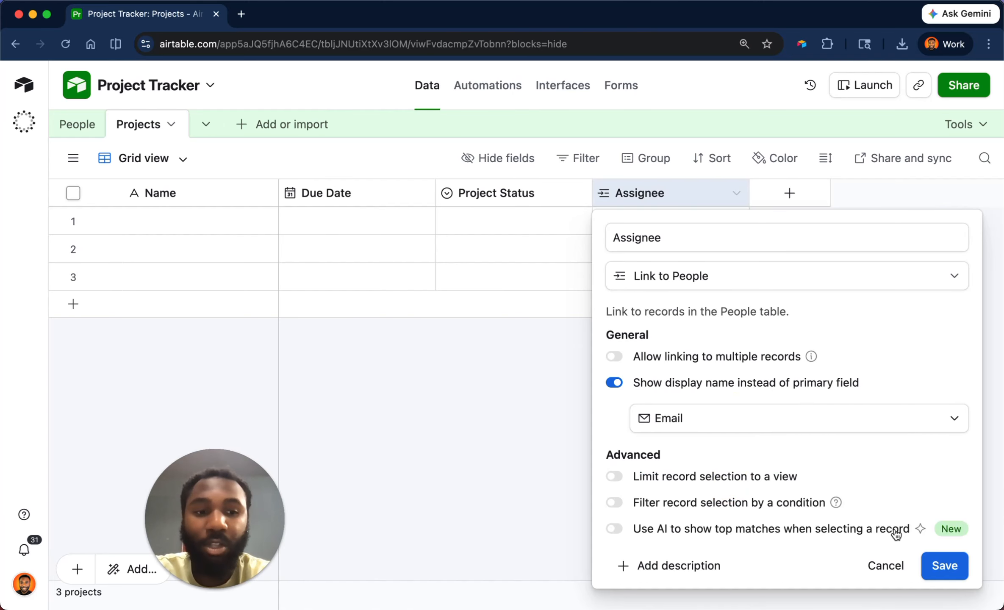
click(937, 563)
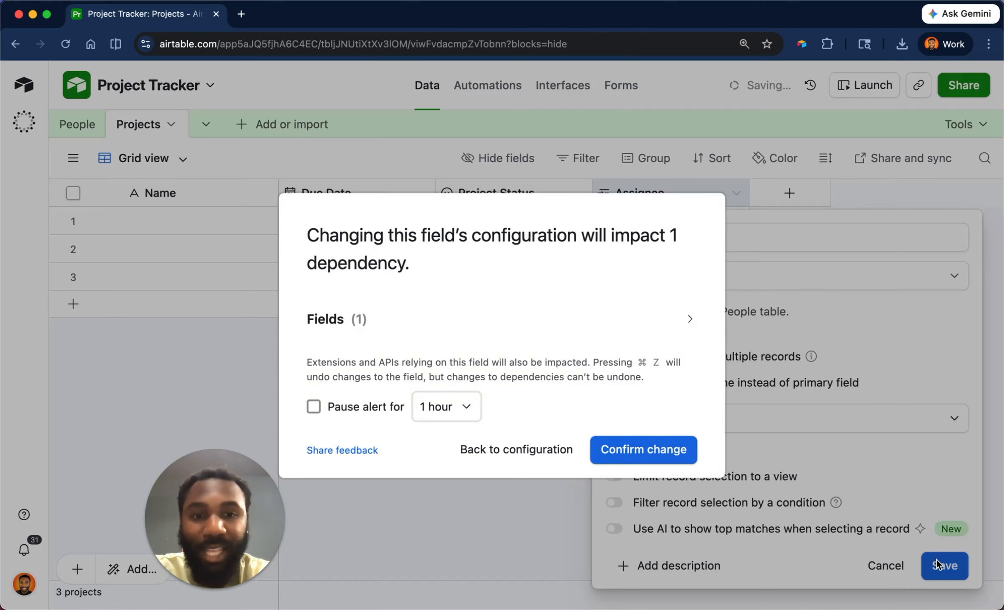
click(683, 449)
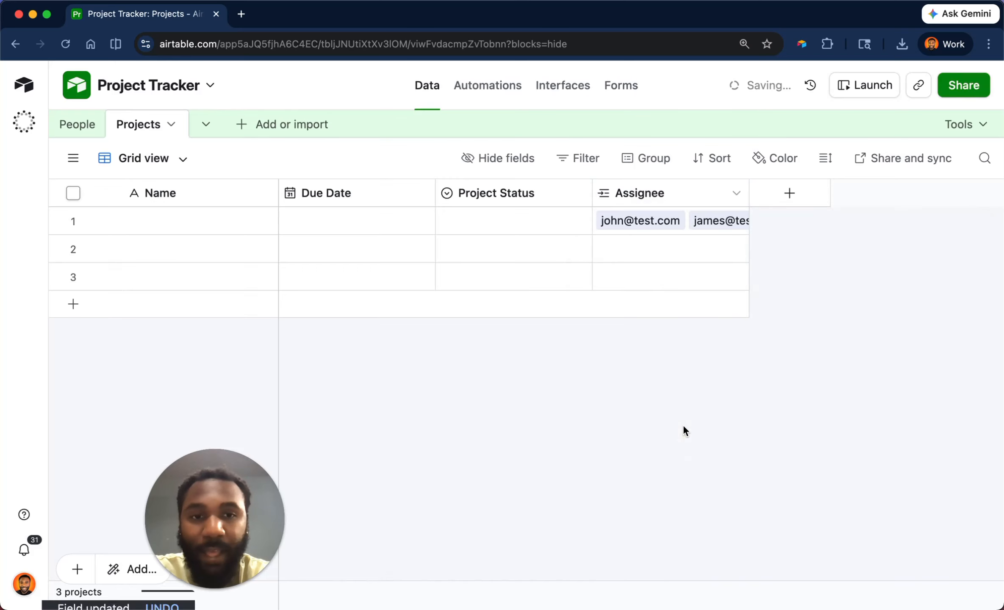
click(710, 220)
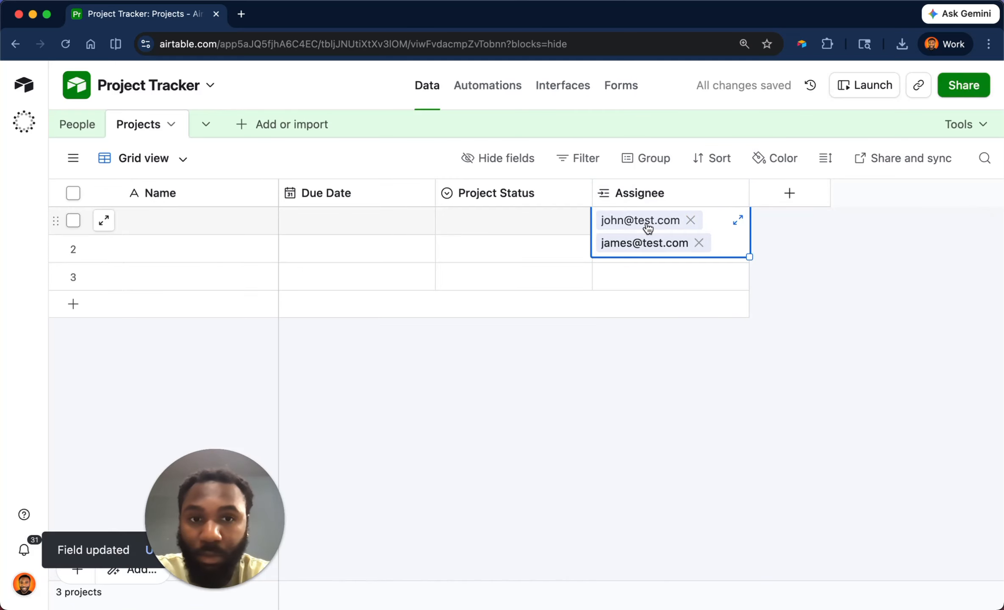
Limit Assignee record selection to the Project Managers view, then save and confirm.
double_click(653, 194)
scroll(683, 387, down, 2)
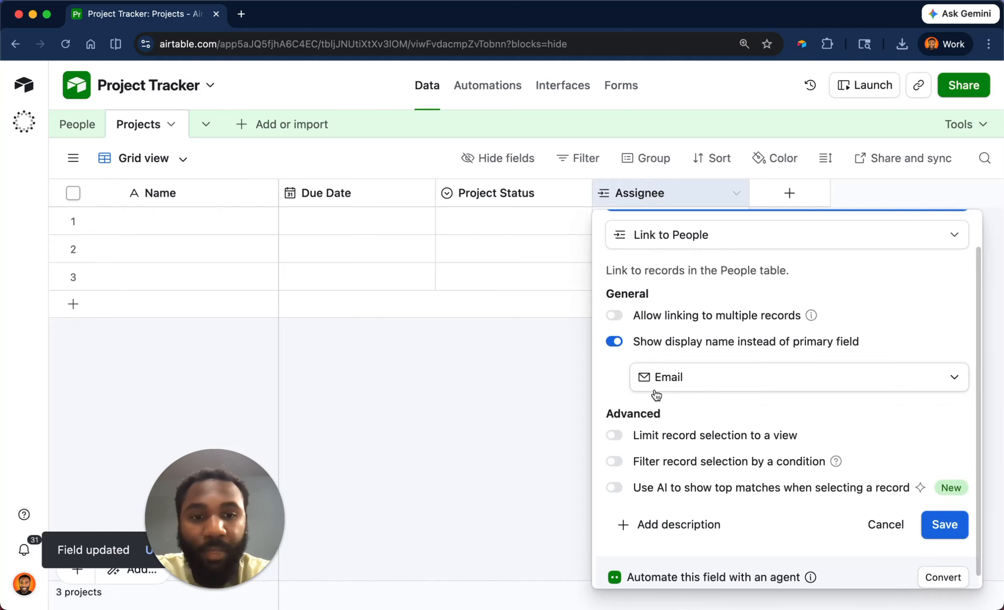
click(667, 439)
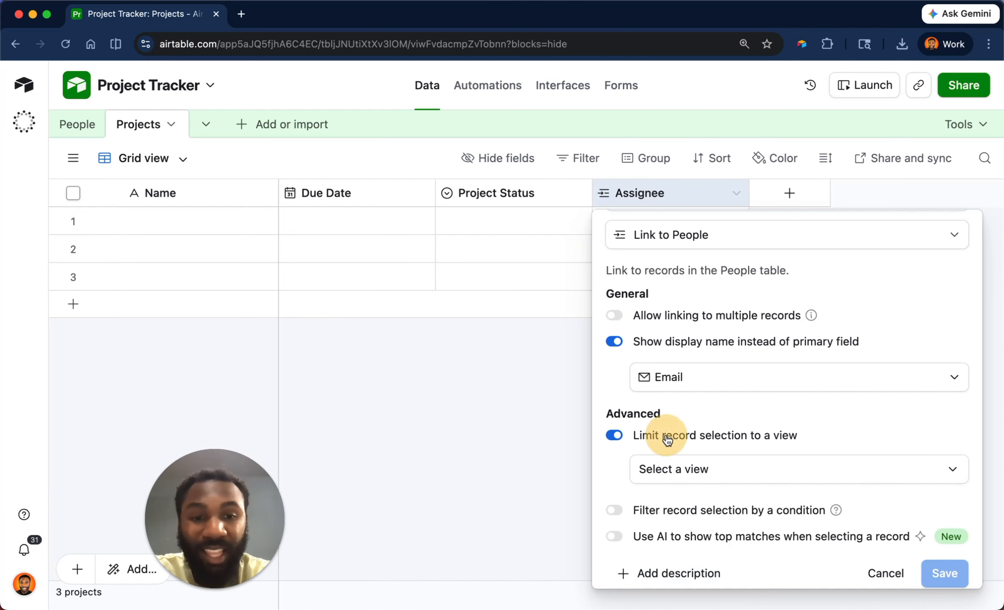
click(690, 466)
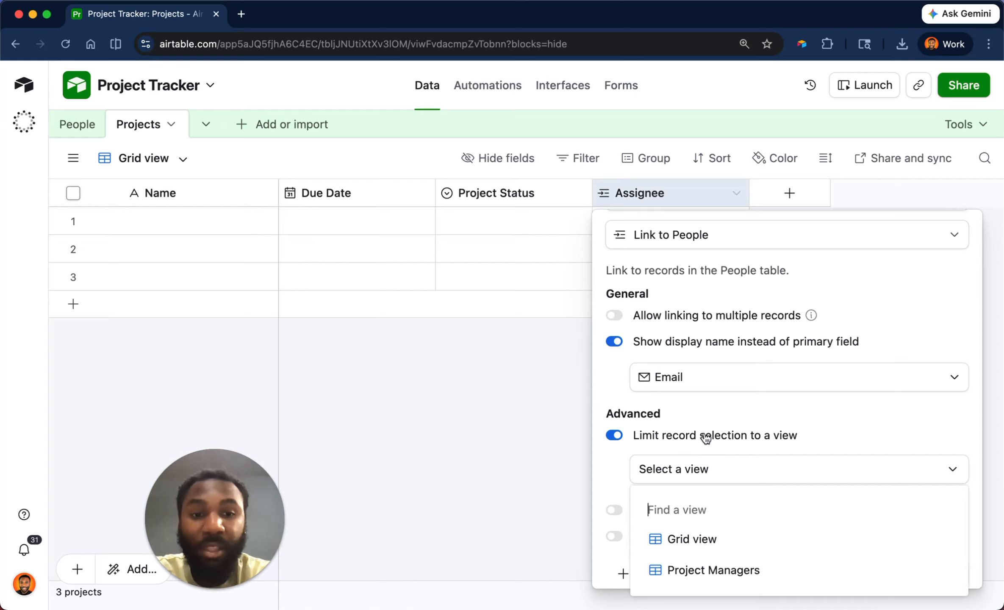
click(784, 574)
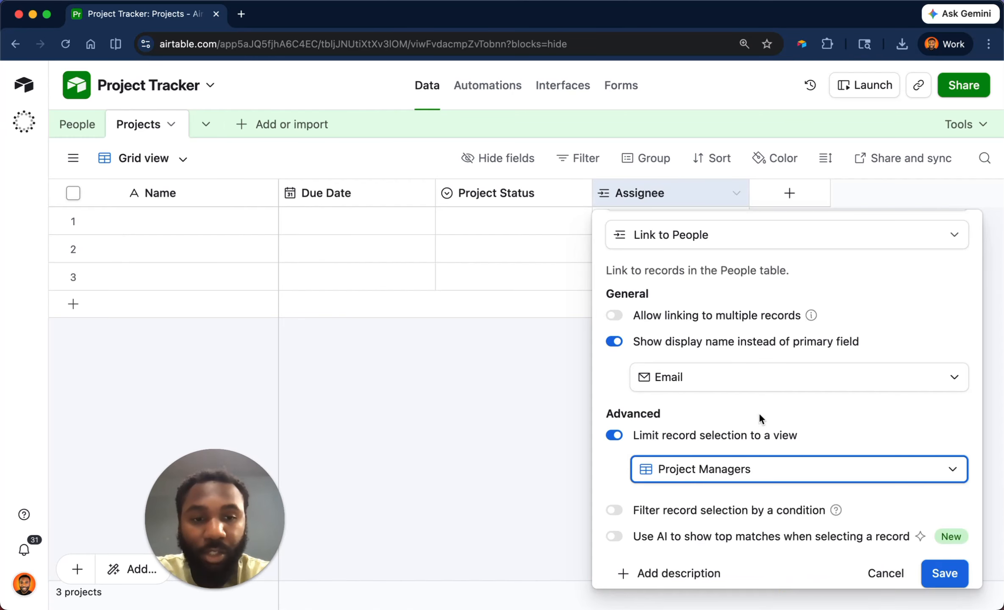
scroll(802, 407, down, 2)
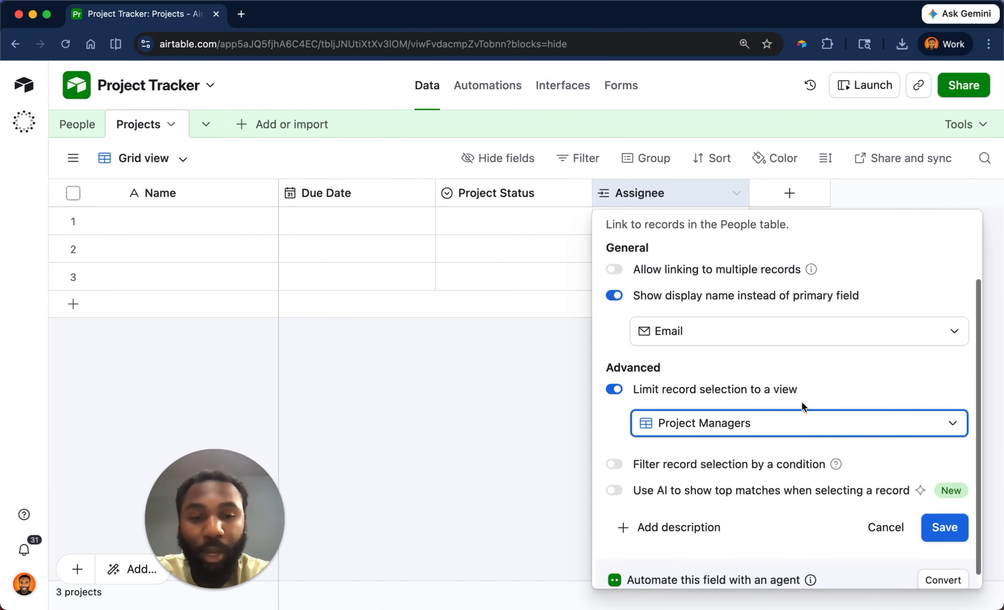
click(942, 527)
click(677, 452)
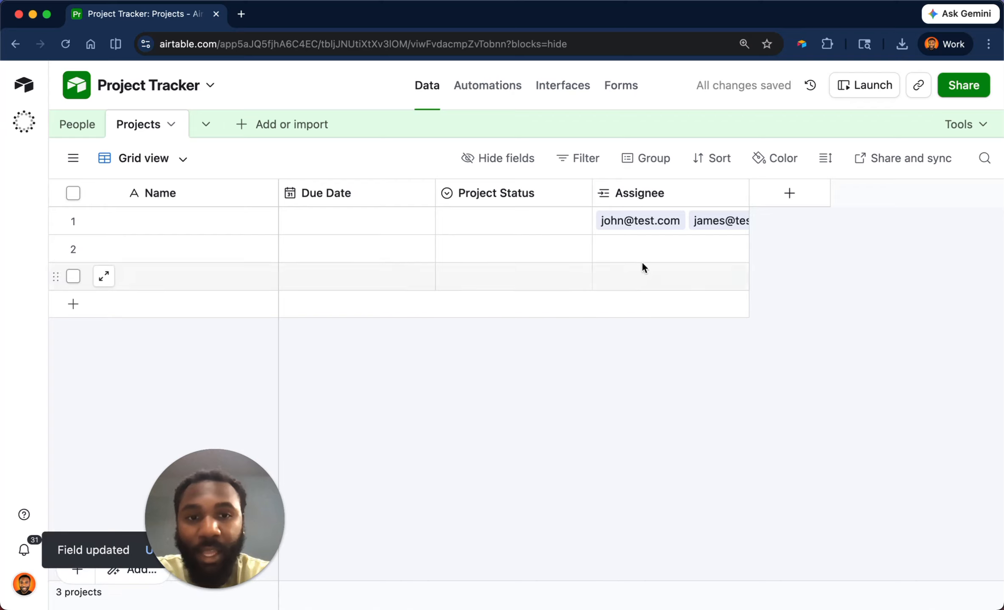
Check that row 2's Assignee picker now offers only one person.
click(632, 253)
click(606, 248)
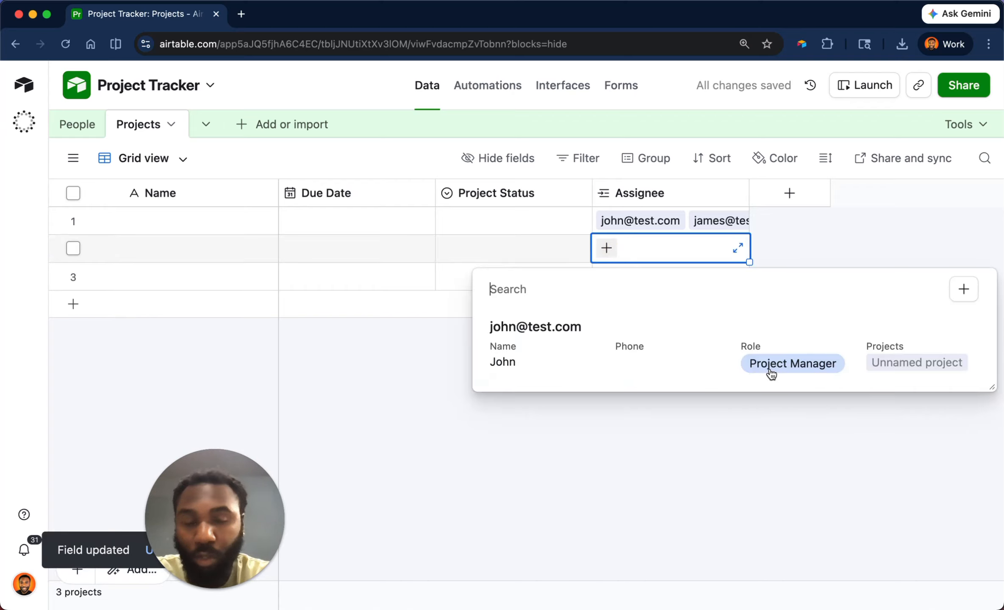
click(619, 415)
In People, inspect the Project Managers view's Role is Project Manager filter, then return to Projects.
click(91, 127)
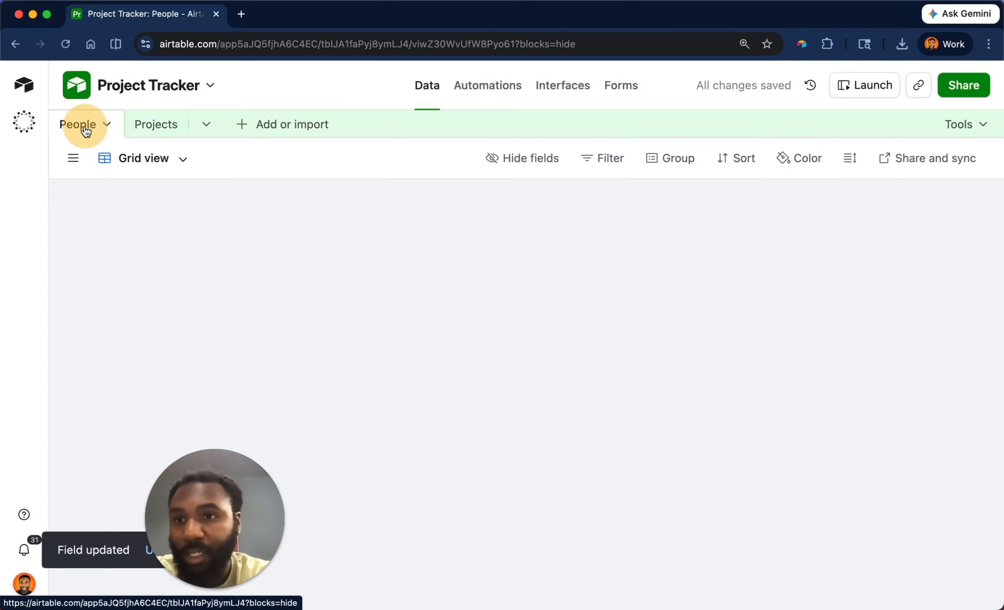
click(73, 158)
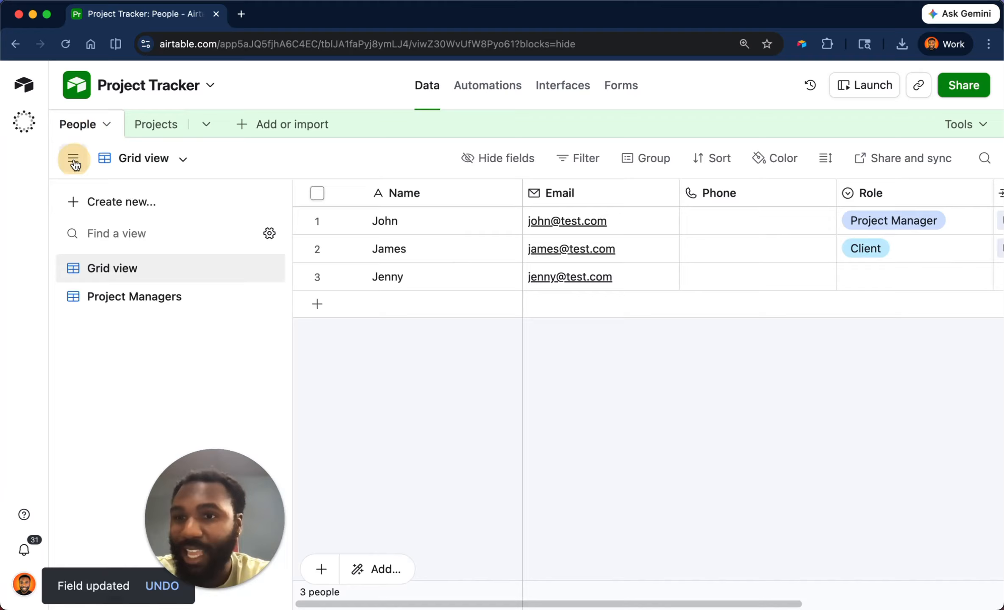
click(138, 299)
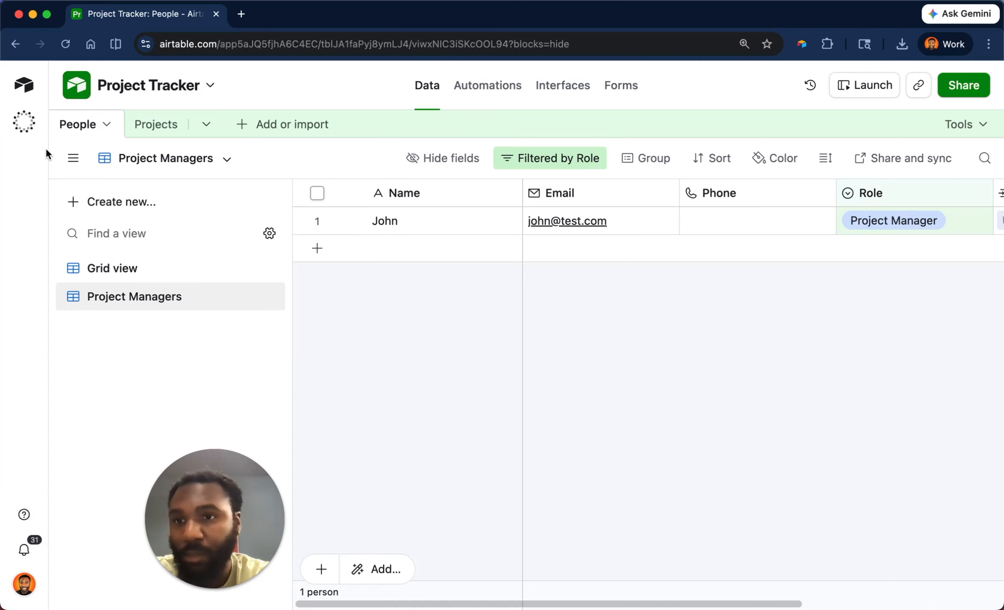
click(70, 161)
click(560, 152)
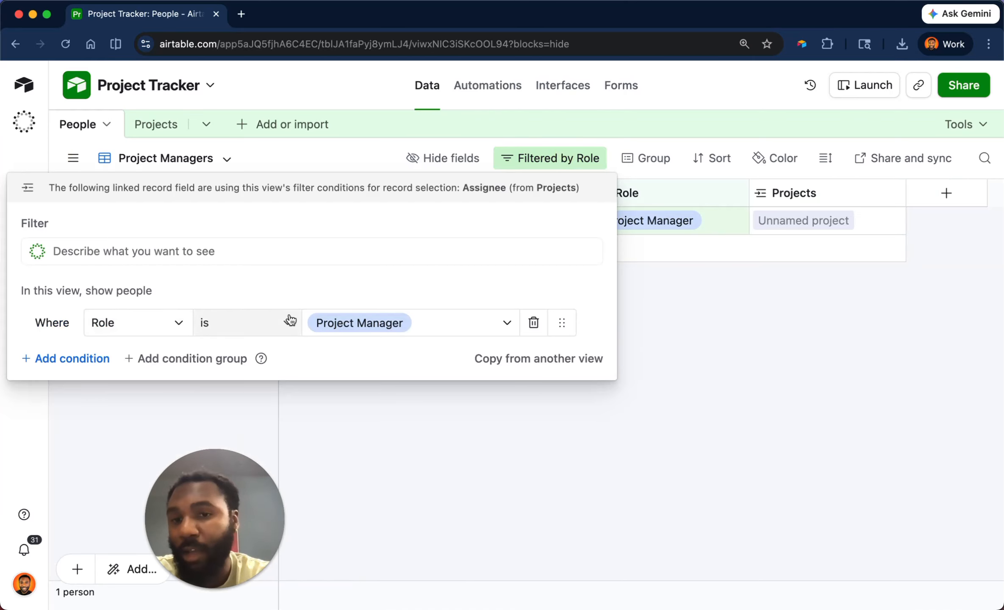
click(357, 424)
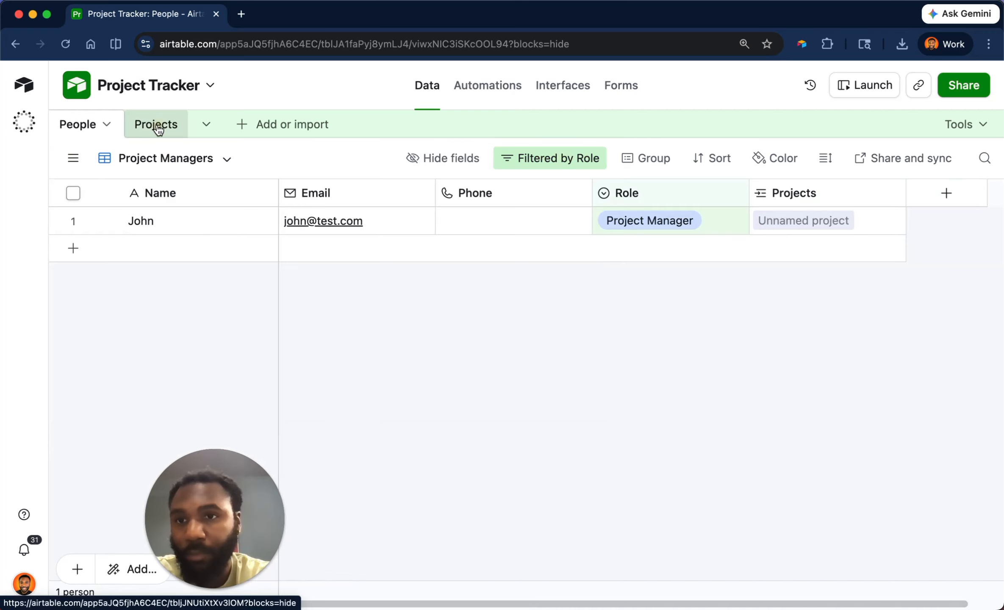
click(156, 125)
Replace Assignee's Project Managers view limit with a Role is Client condition, then save and confirm.
double_click(637, 193)
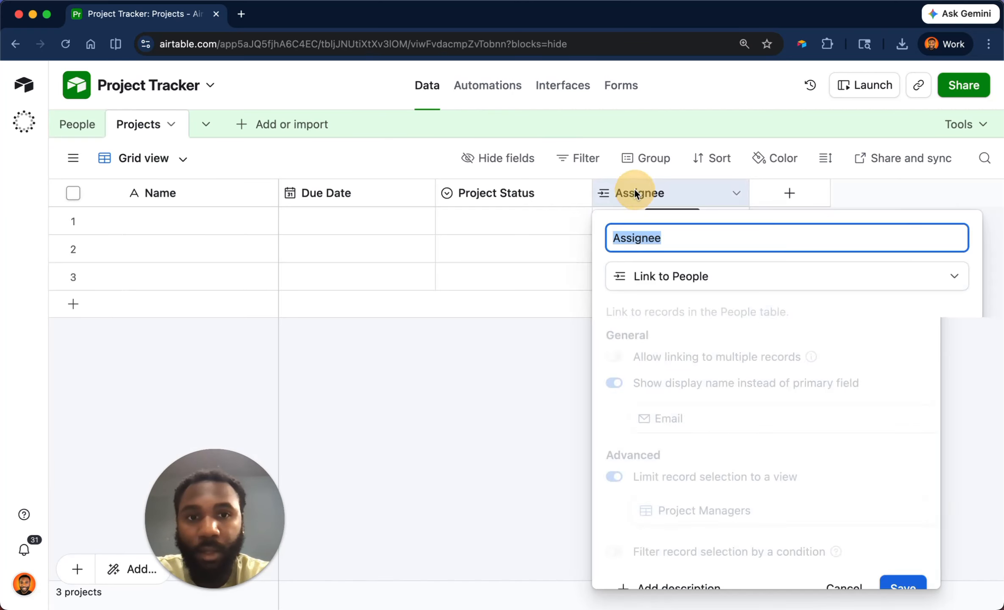
scroll(716, 475, down, 3)
click(612, 373)
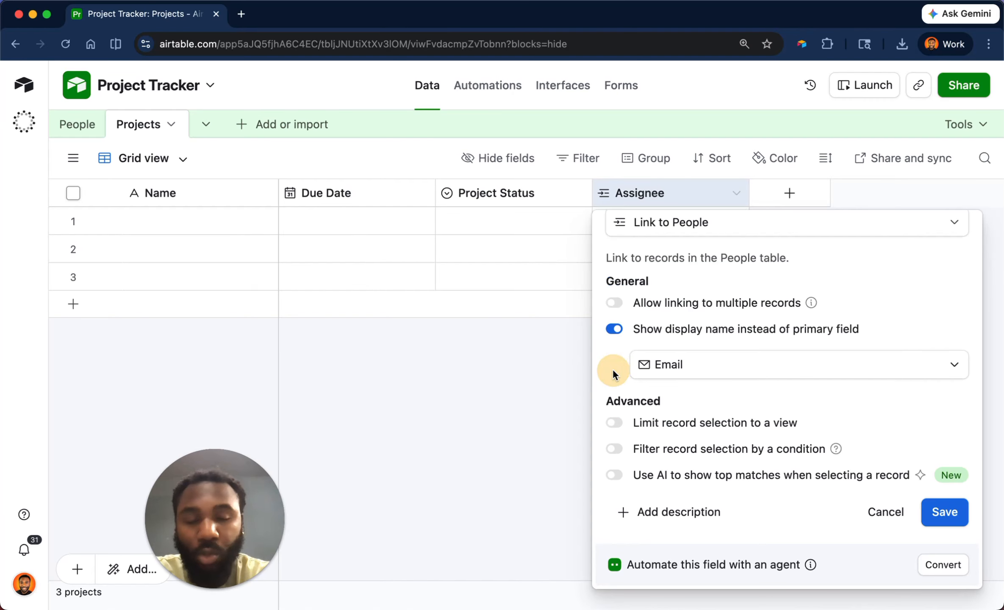
click(614, 449)
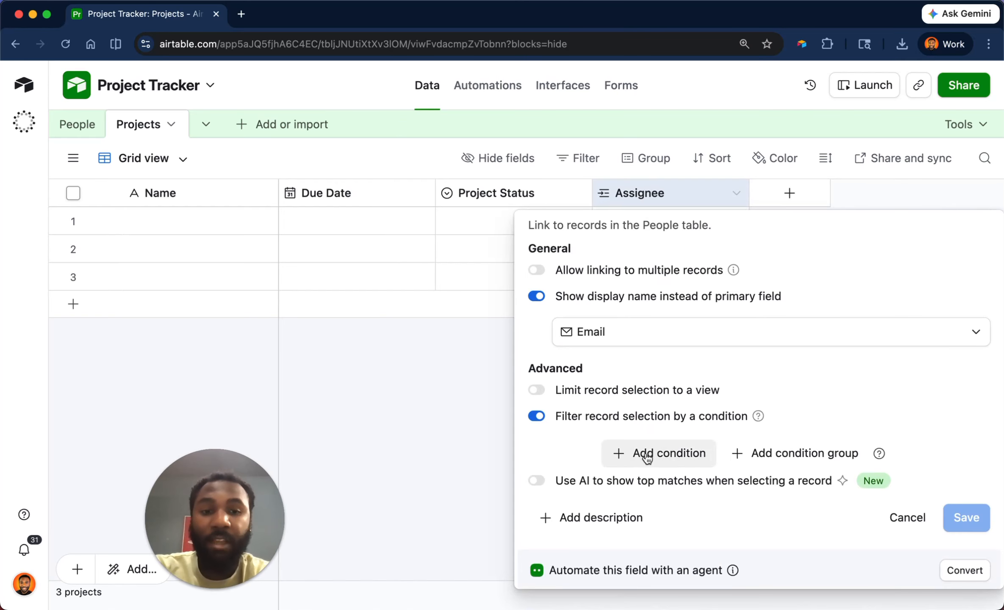
click(648, 454)
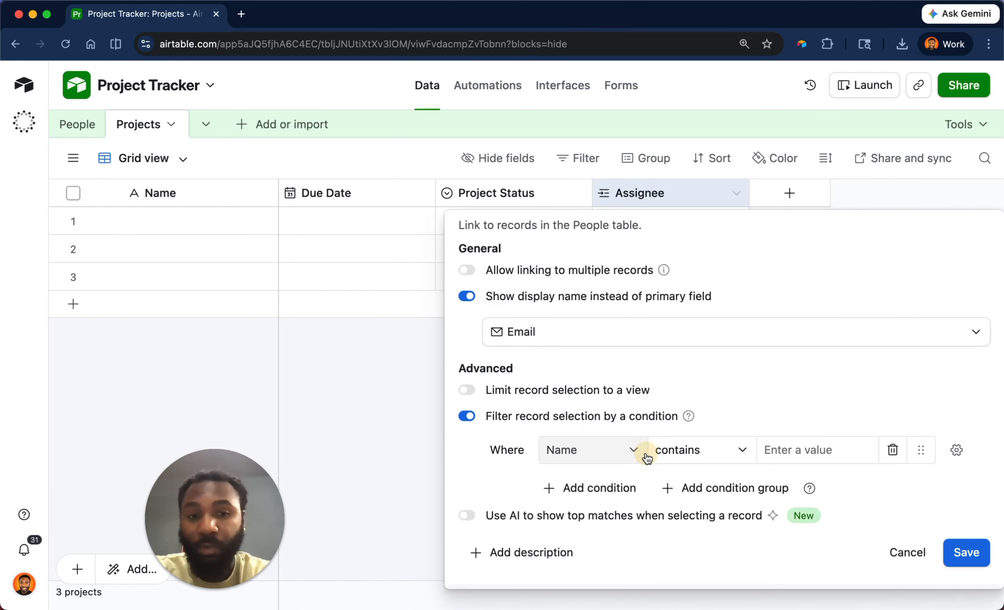
click(605, 453)
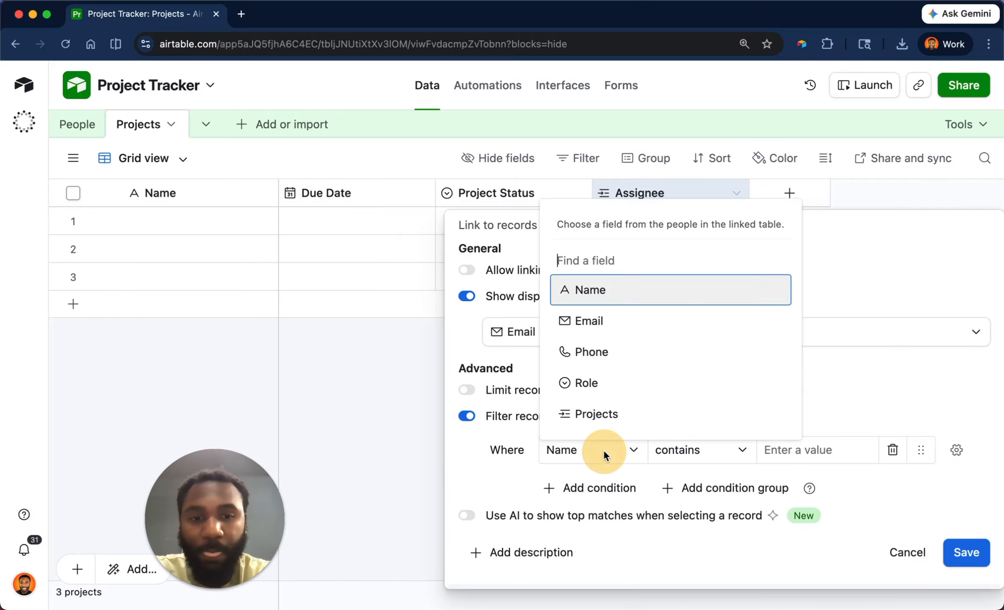
click(608, 383)
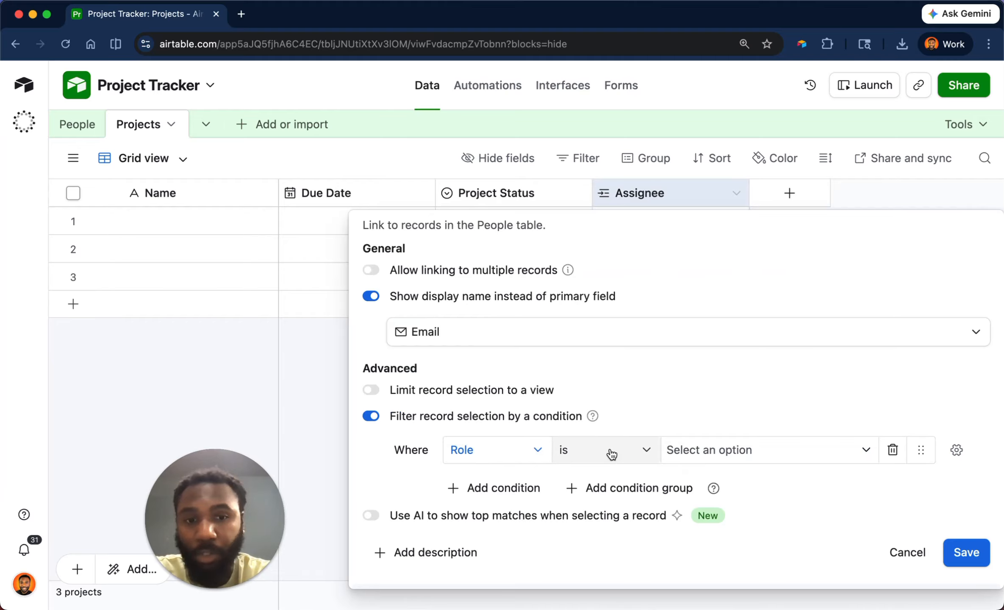
click(693, 452)
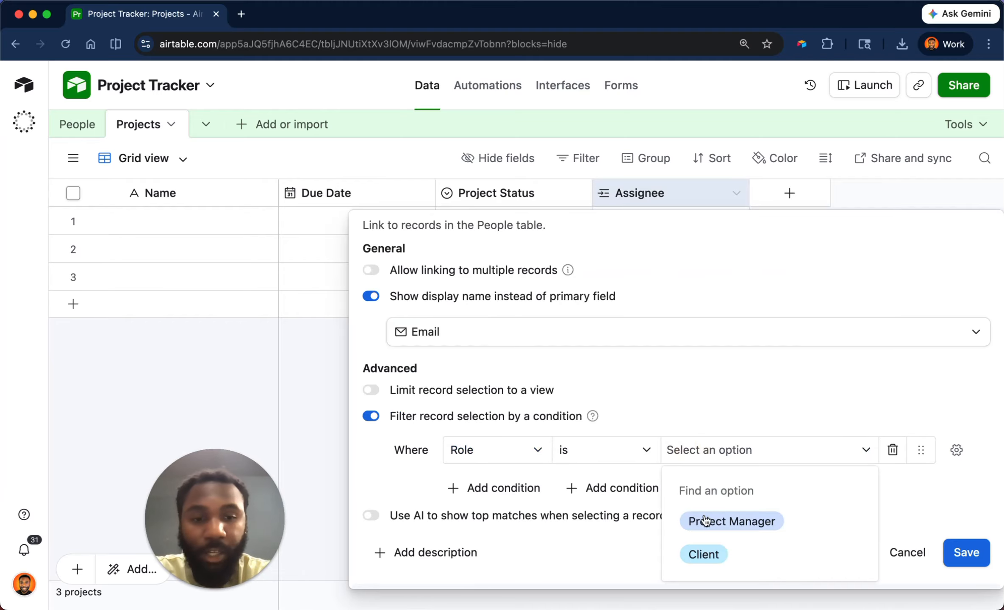
click(707, 558)
click(959, 550)
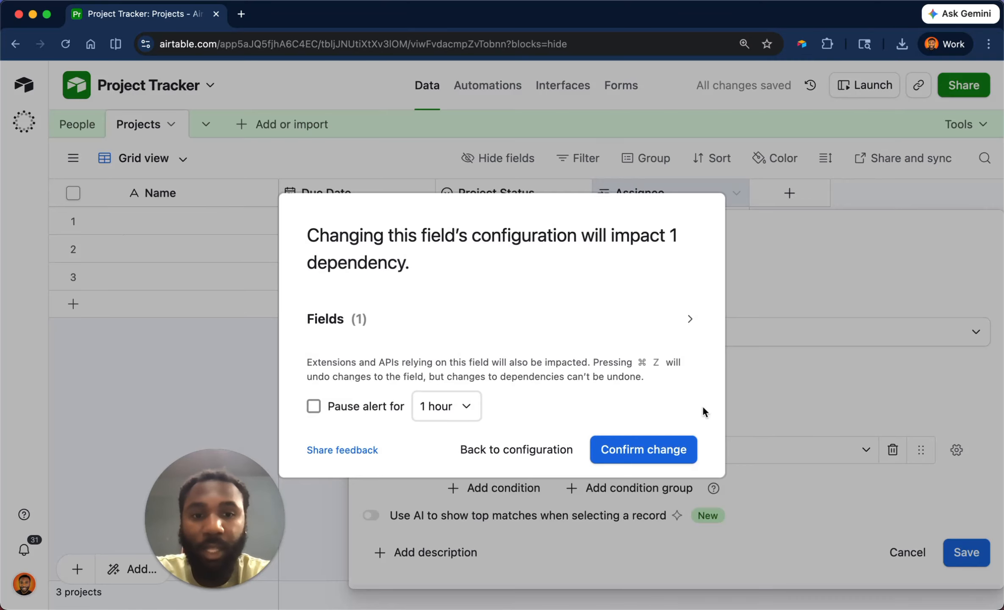
click(664, 451)
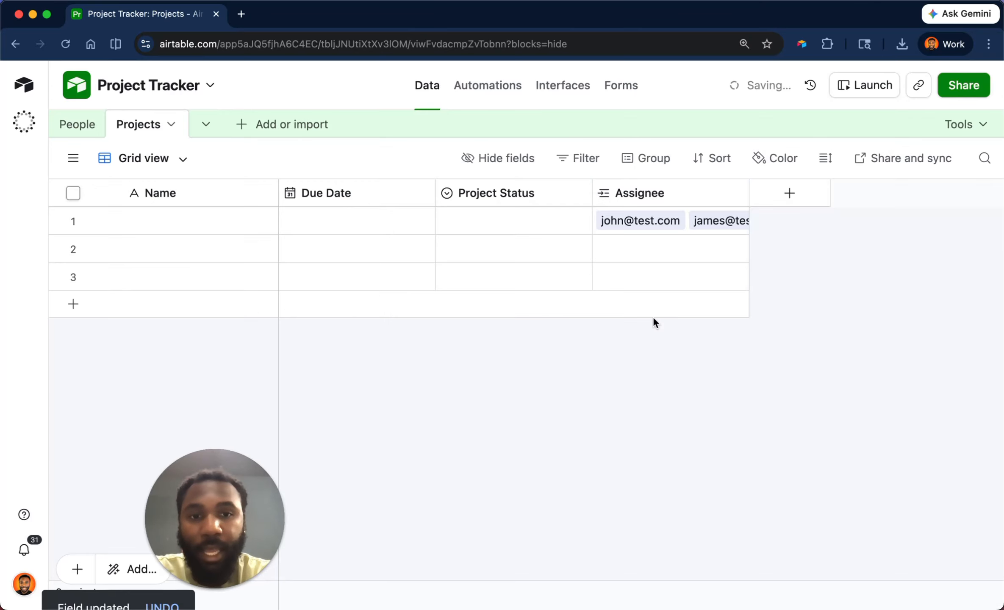
click(614, 250)
click(606, 248)
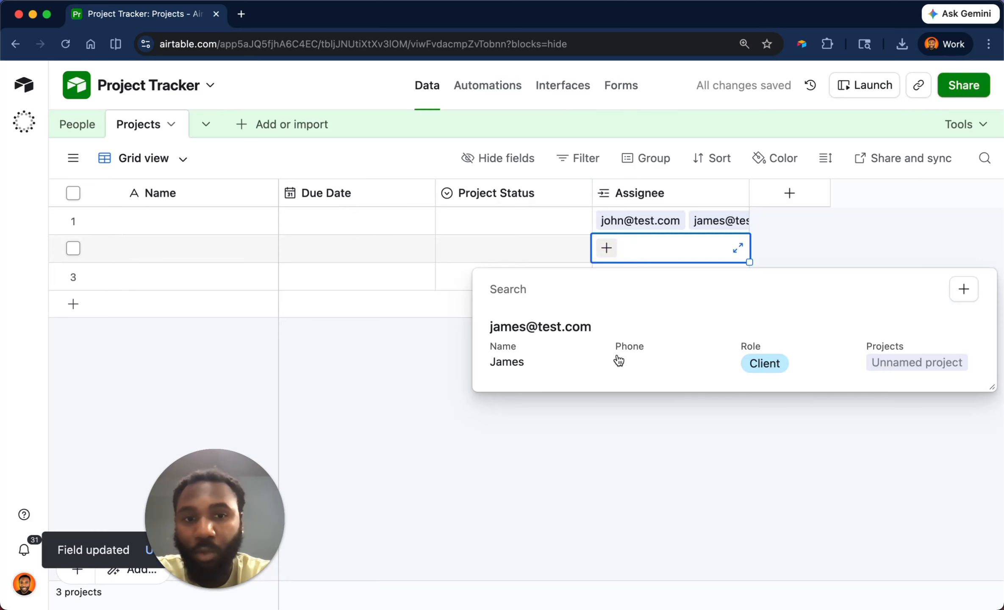
click(749, 445)
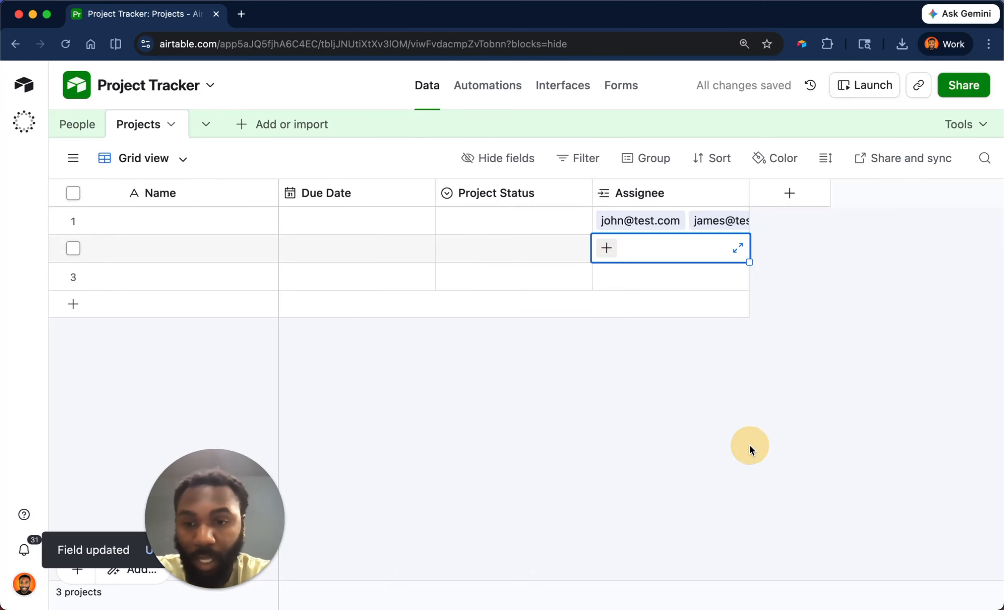
double_click(659, 193)
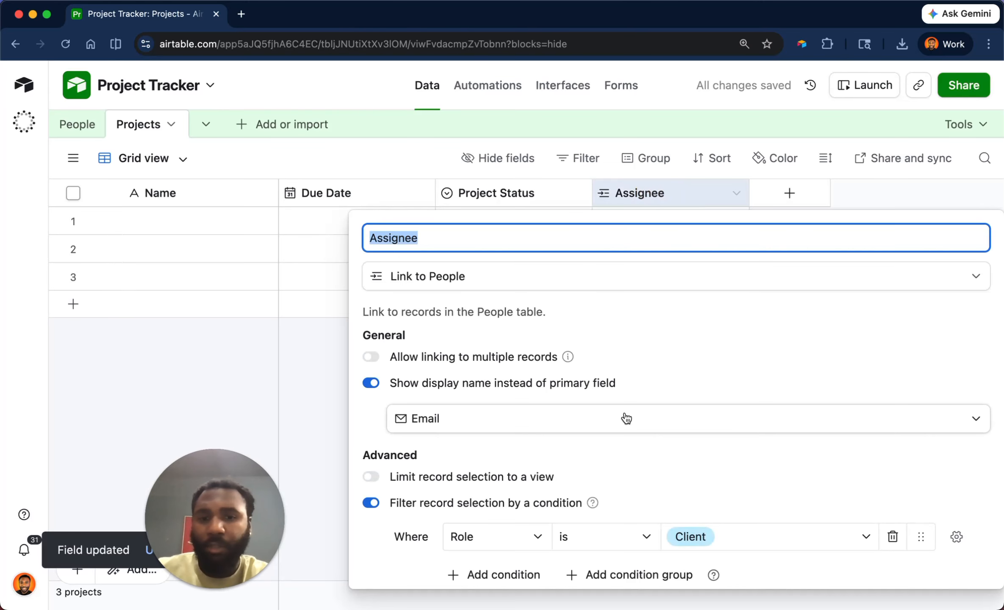
scroll(625, 417, down, 5)
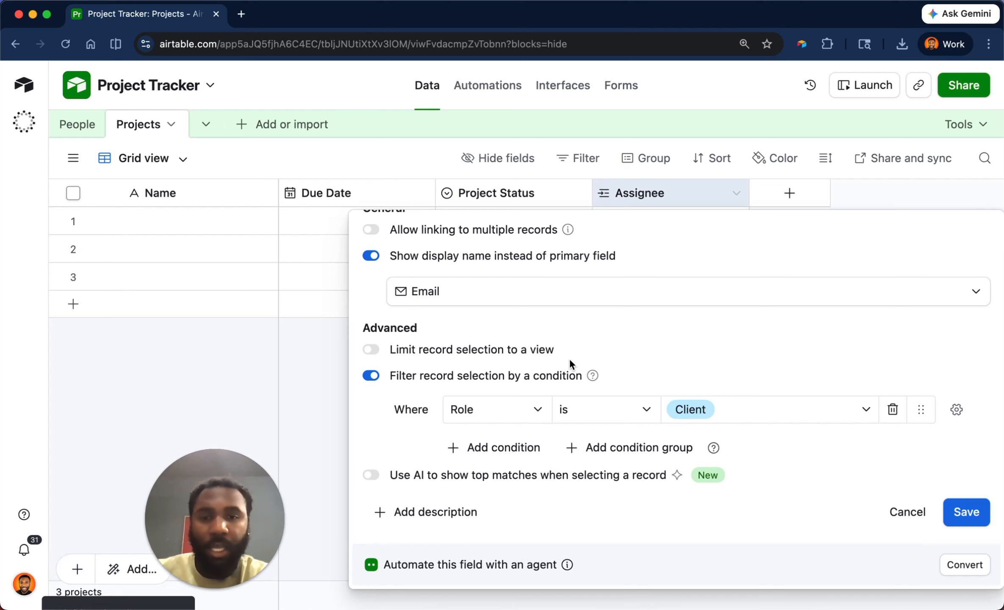
click(956, 409)
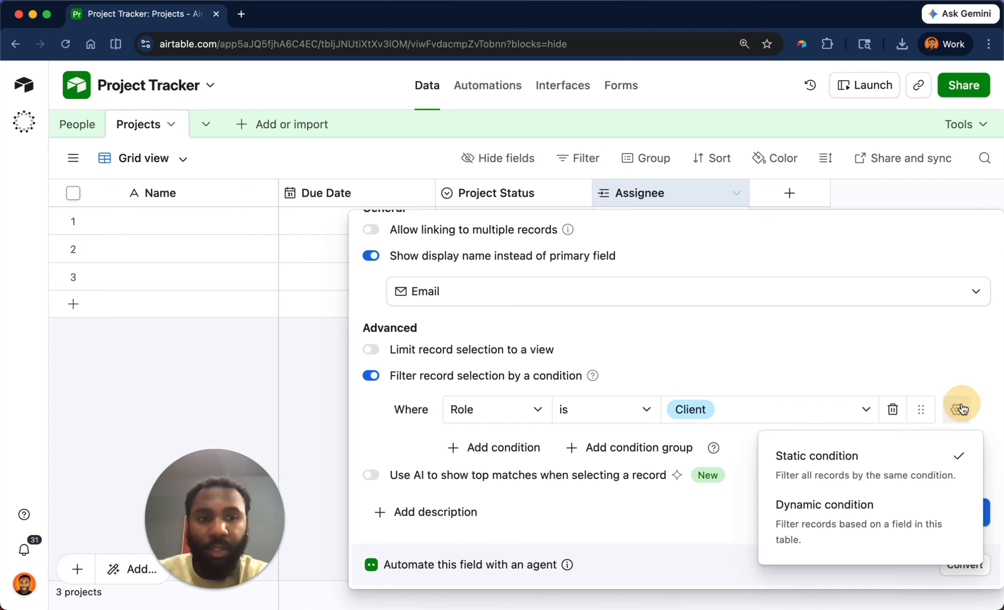
click(871, 518)
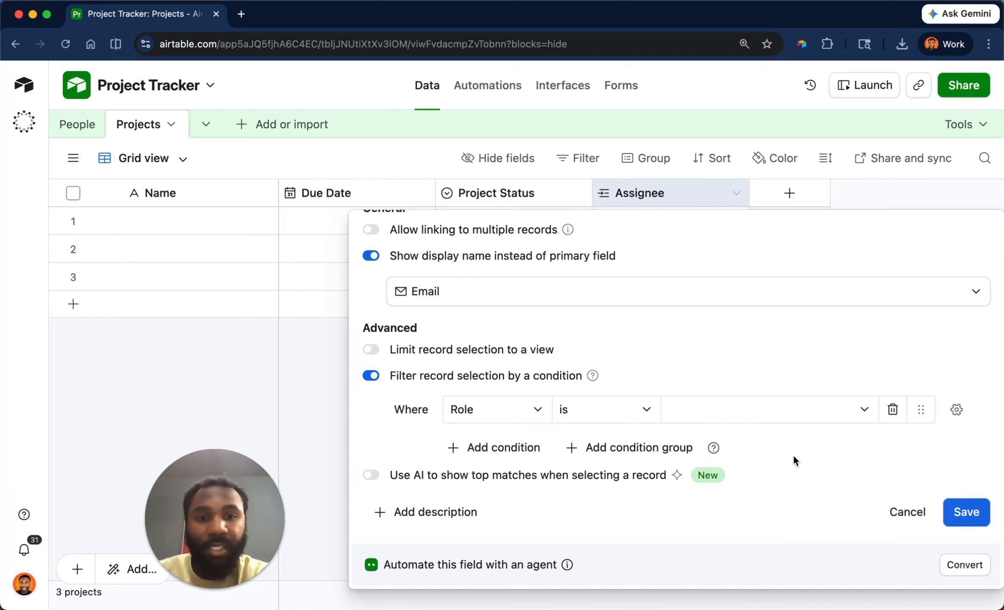
click(905, 514)
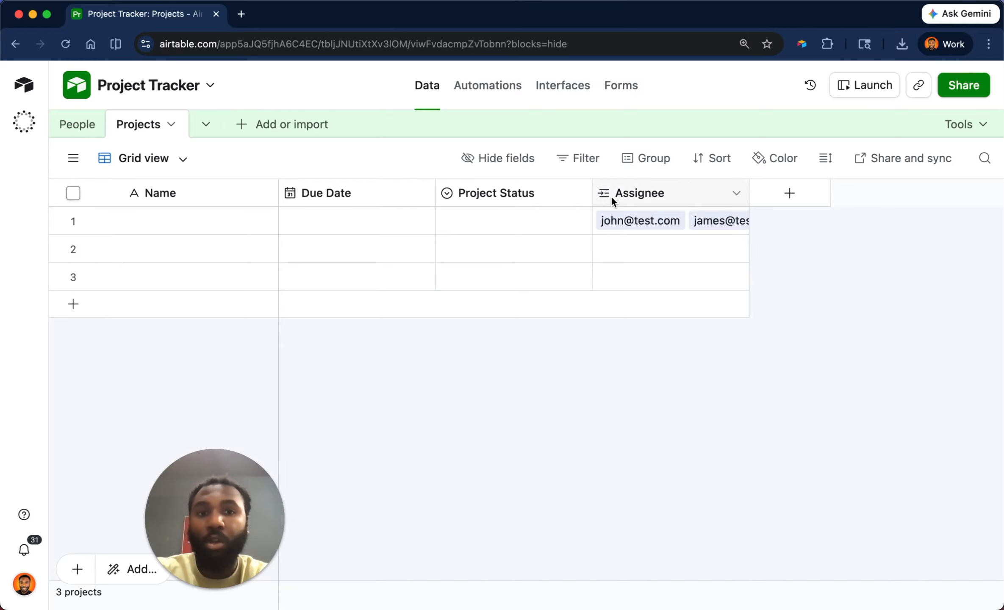
Add a Single select field named Team with options Creative and Engineering.
click(789, 194)
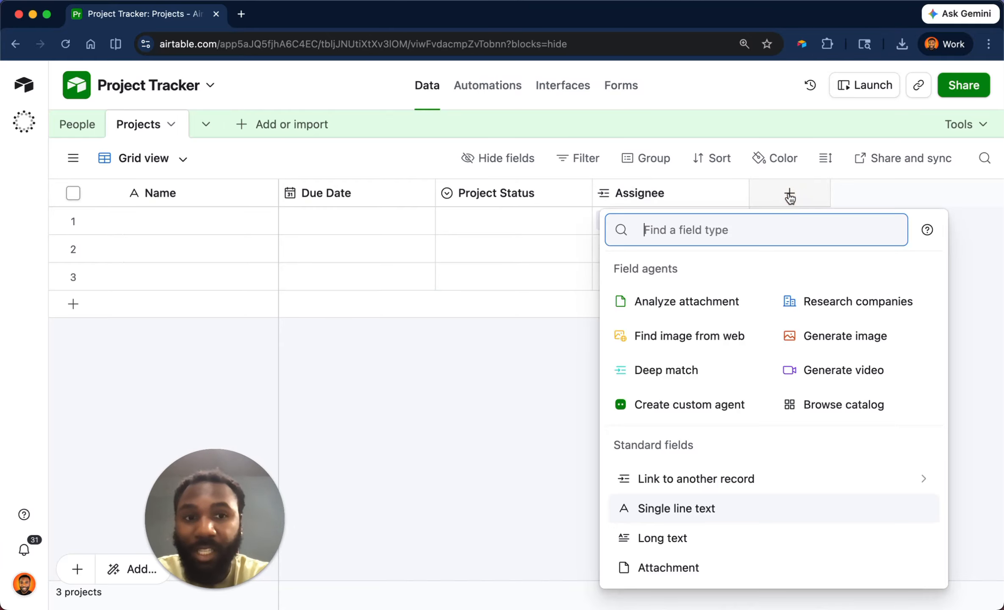
text(sing)
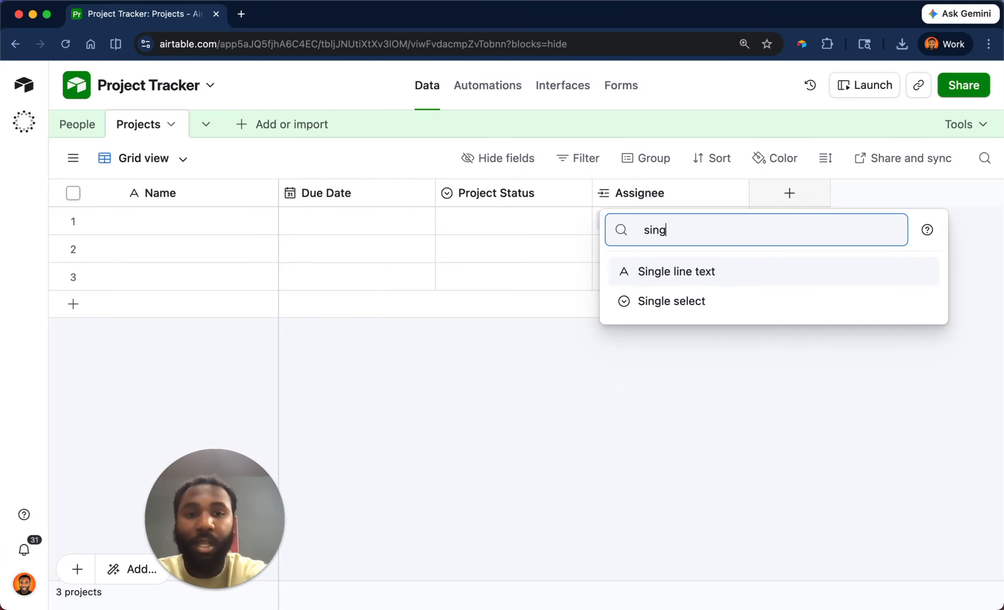
key(Down)
key(Return)
text(Team)
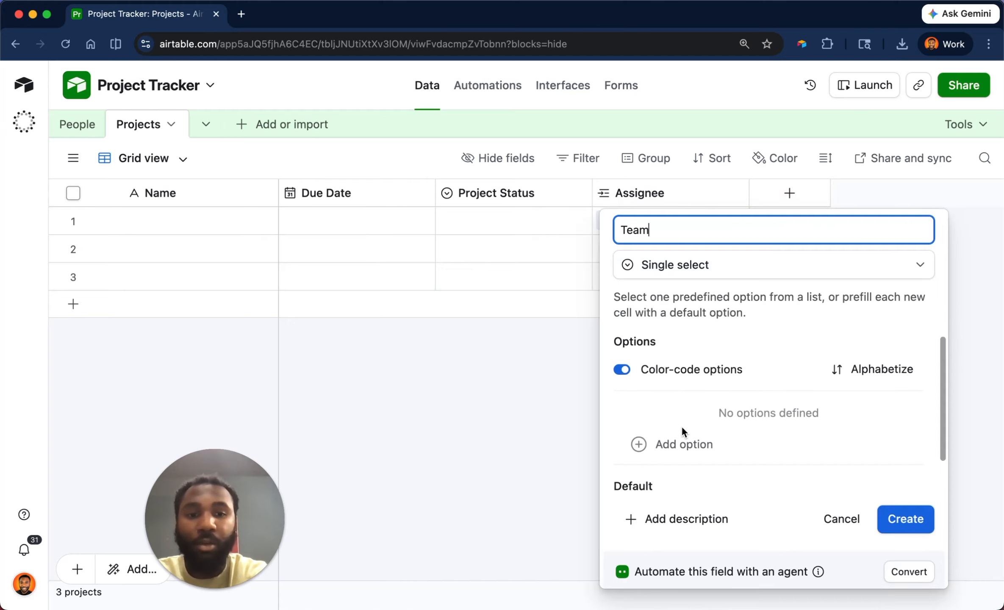
click(683, 442)
text(Creative)
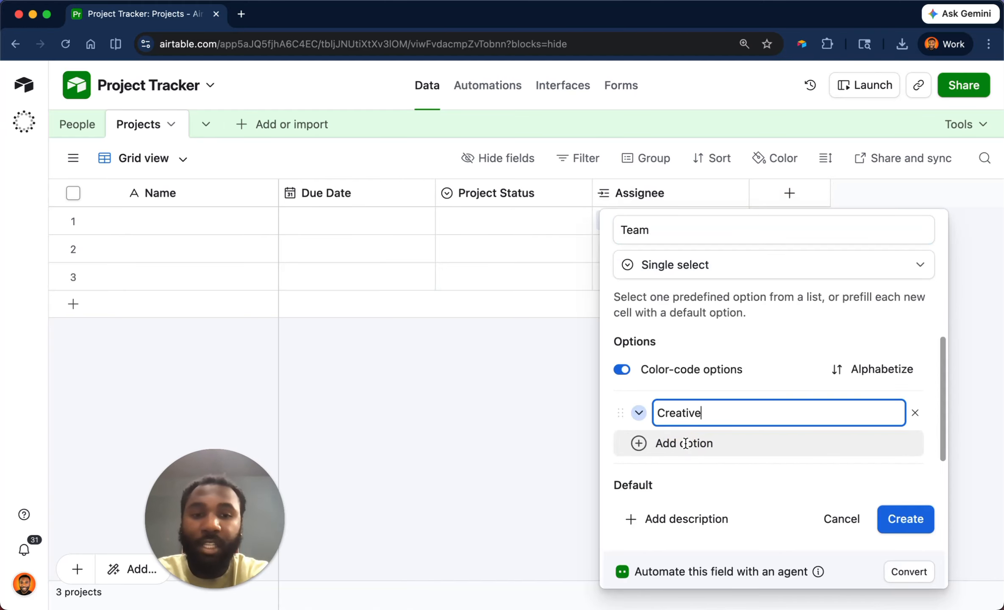
click(685, 443)
text(Engineering)
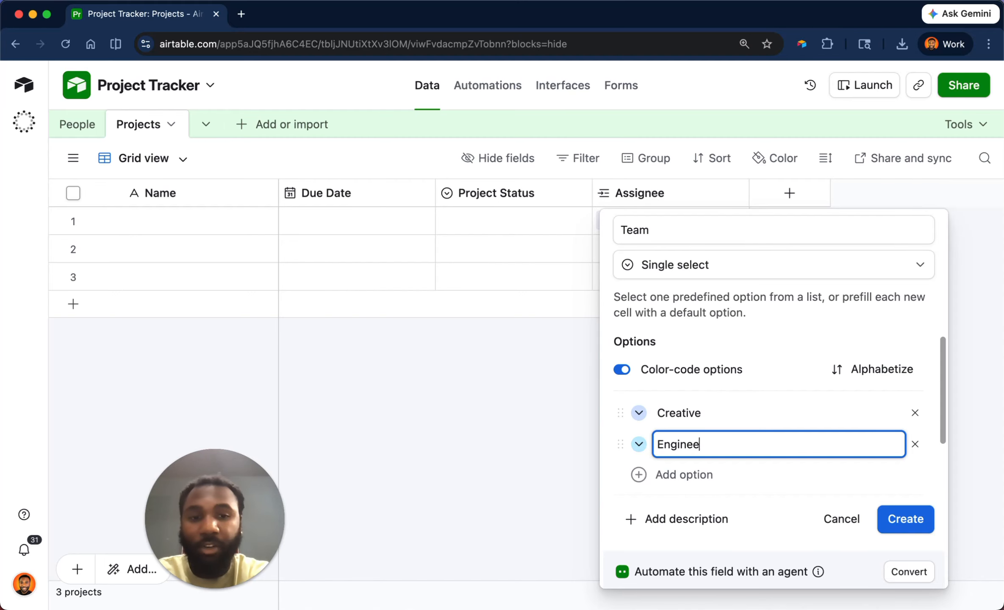
key(Return)
click(915, 475)
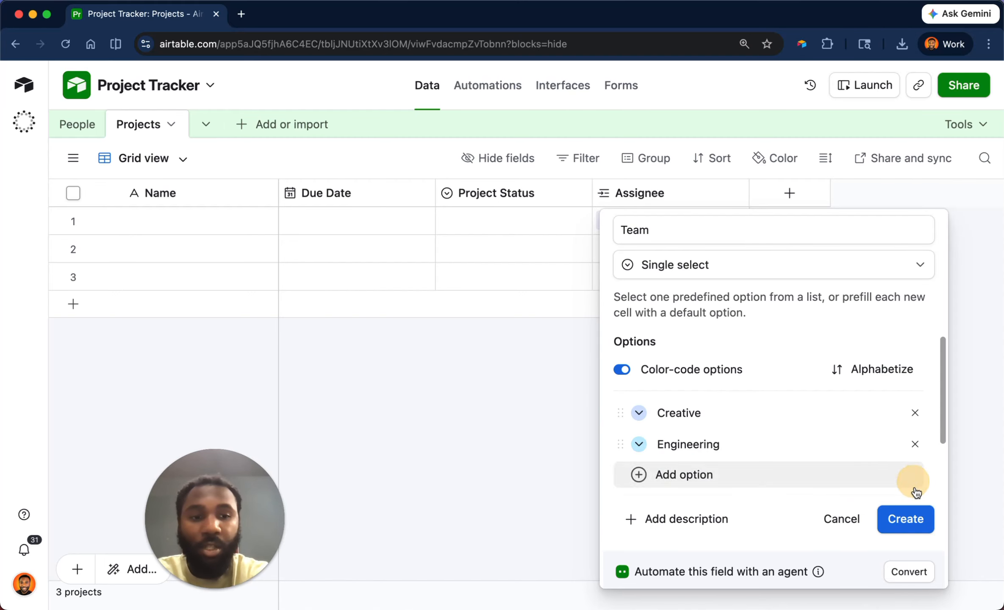
click(906, 519)
Set Team to Creative for rows 1–2 and Engineering for row 3.
click(838, 220)
click(838, 220)
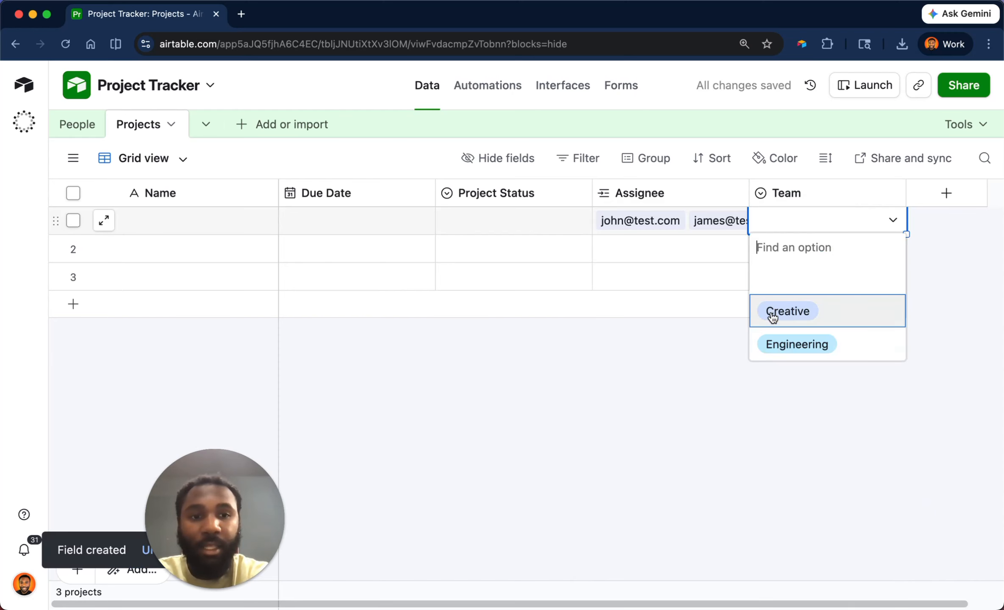
click(779, 312)
click(799, 252)
click(800, 252)
click(797, 329)
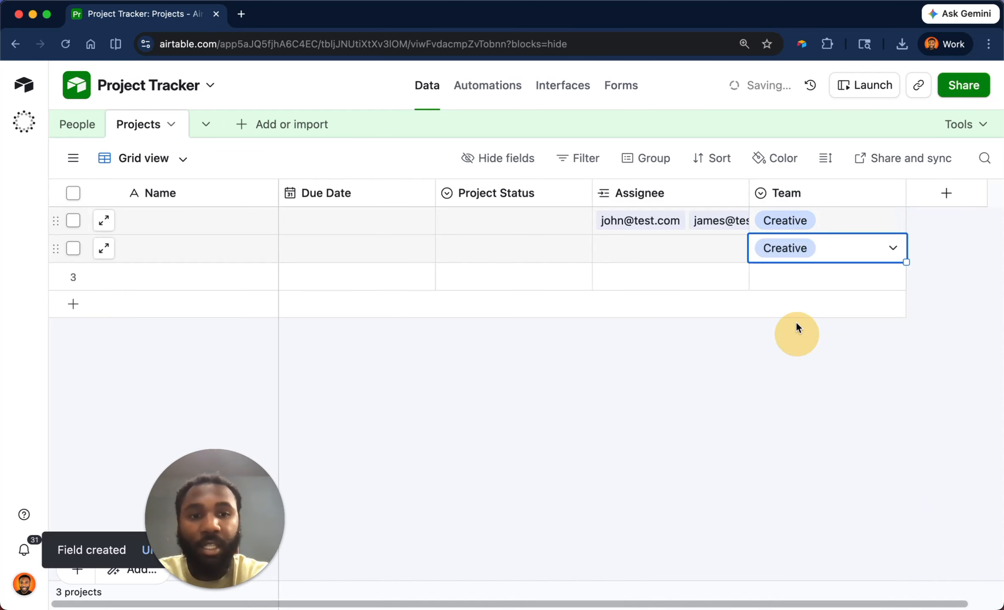
click(795, 277)
click(795, 277)
click(795, 399)
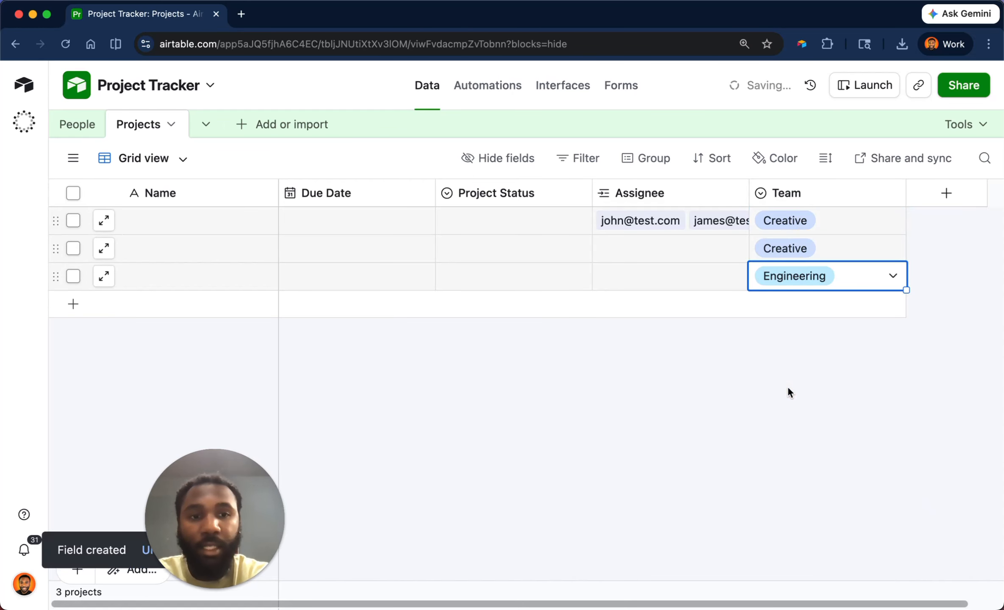
click(778, 379)
Open the People table's Grid view of all people.
click(94, 134)
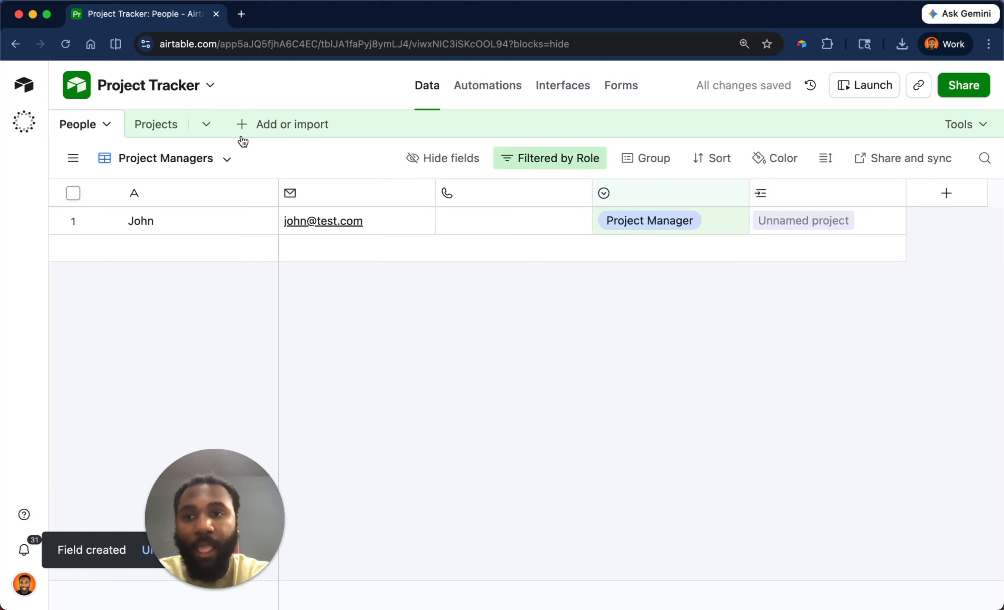
click(934, 195)
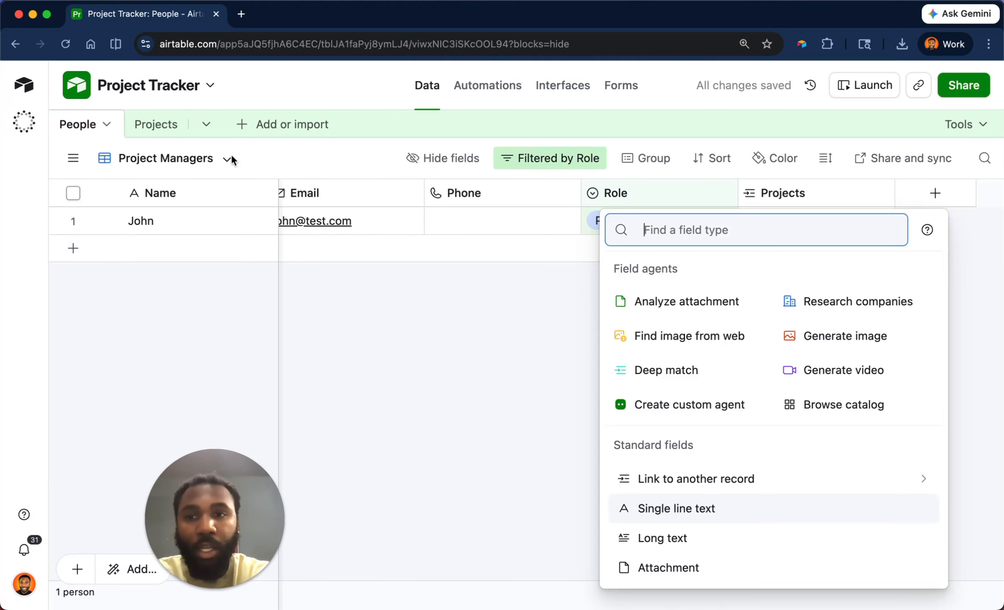
click(73, 158)
click(123, 269)
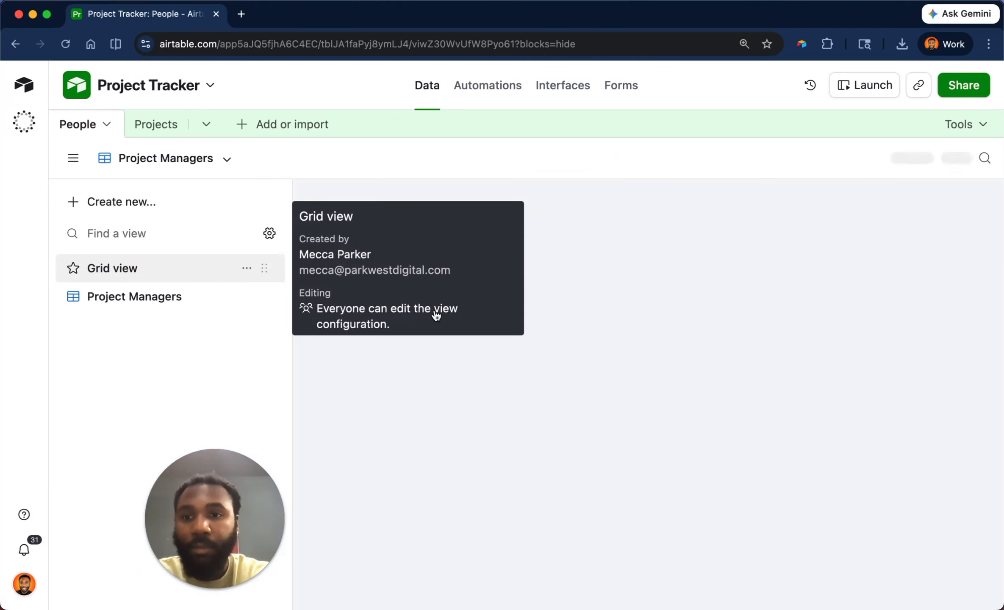
Create a Single select Team field in People with options Creative and Engineering.
click(921, 209)
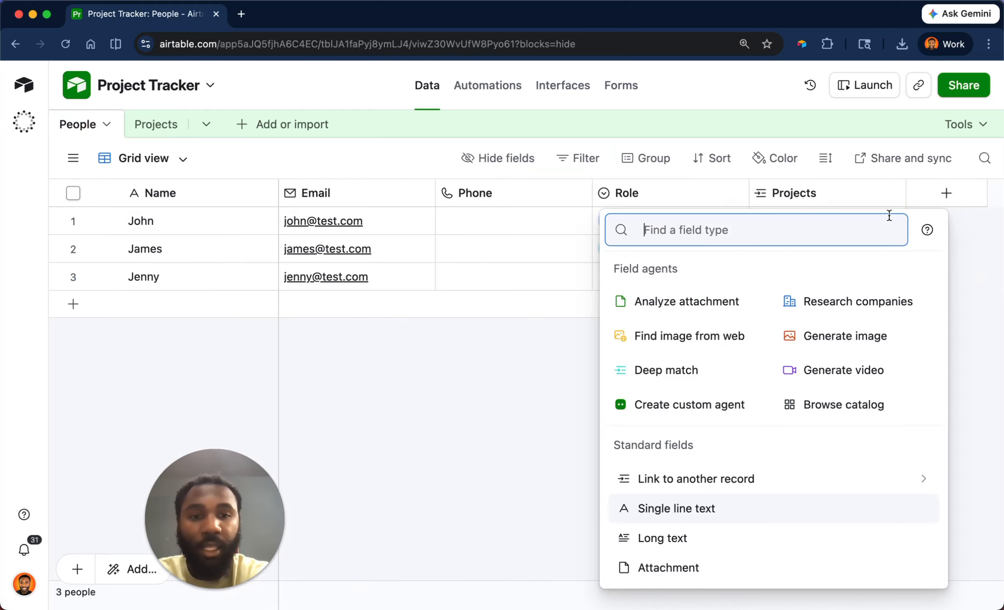
text(sing)
key(Down)
key(Return)
text(Team)
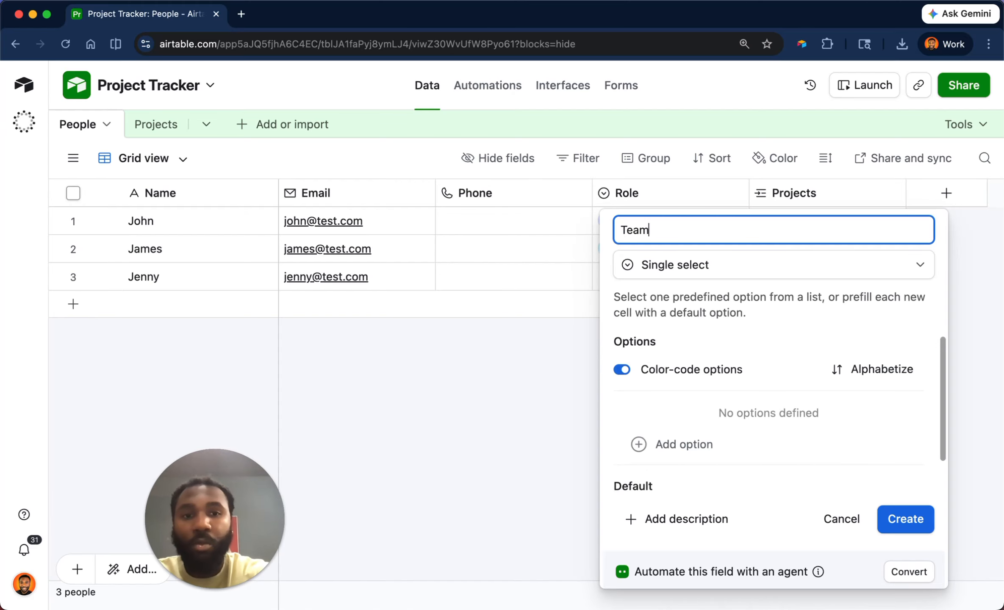
click(741, 444)
text(Cr)
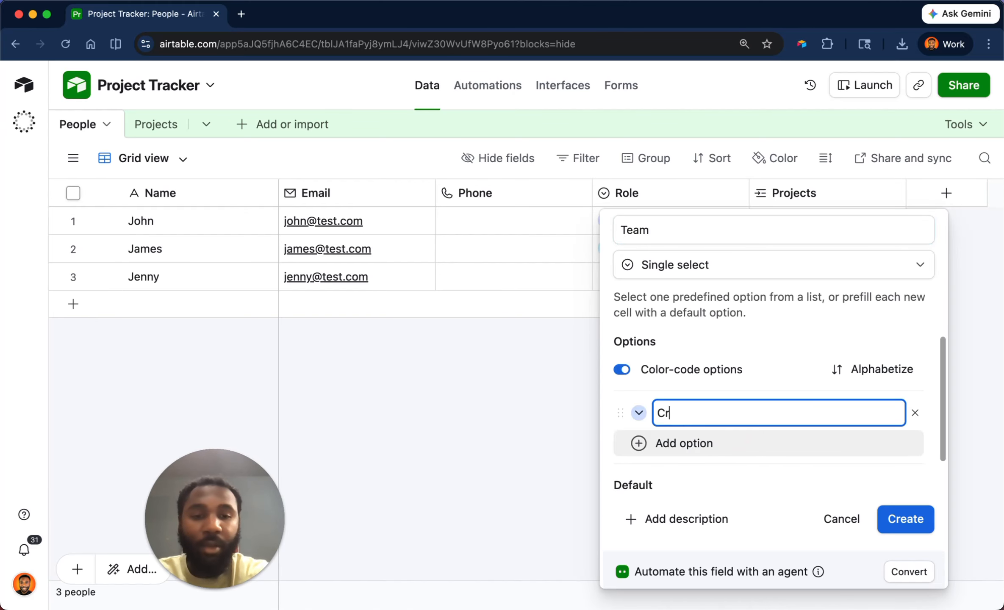
text(eative)
key(Return)
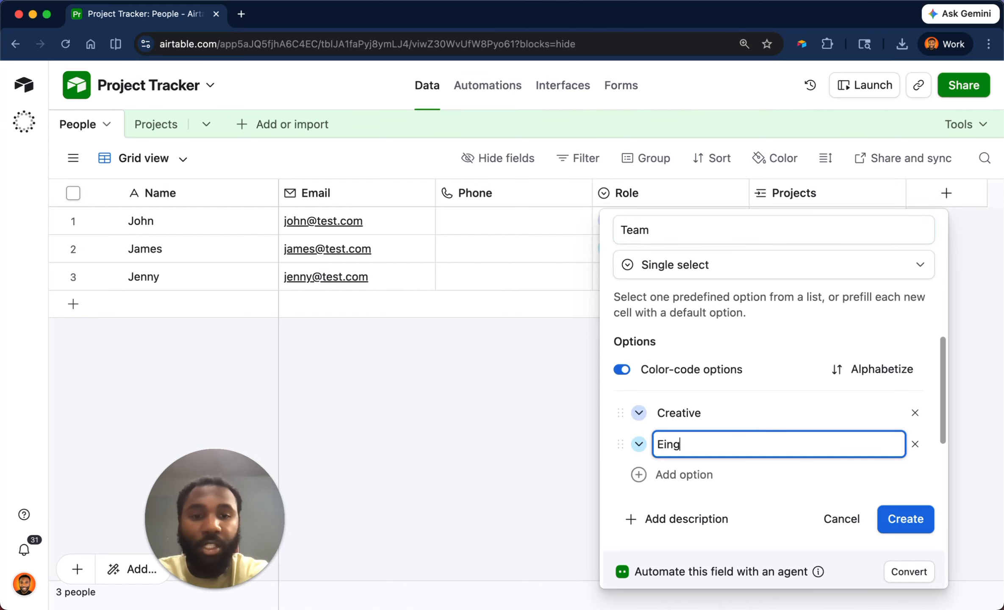
text(Engineerin)
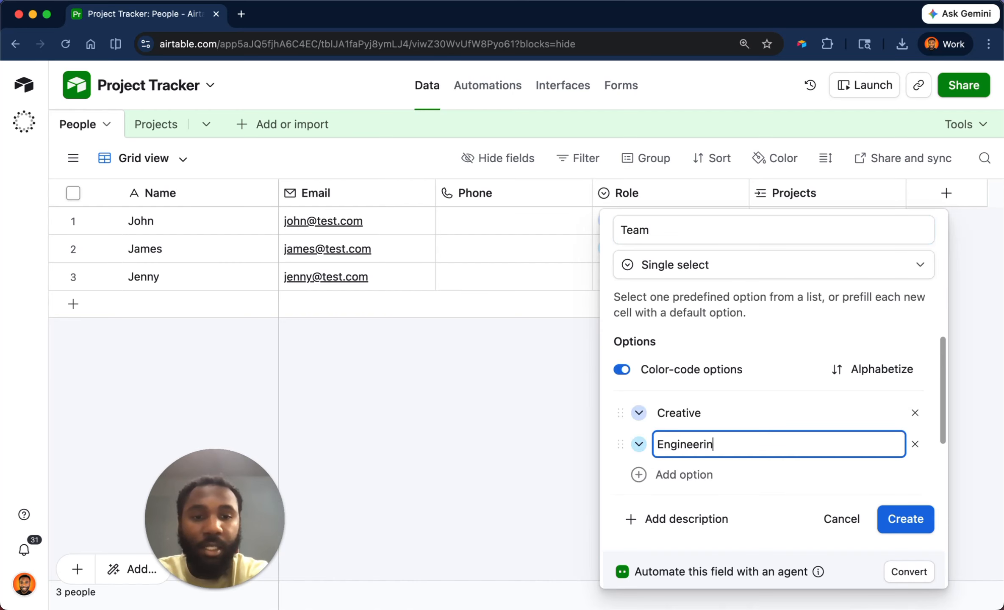
click(894, 518)
Set the first person's Team to Creative and the other two to Engineering.
click(858, 224)
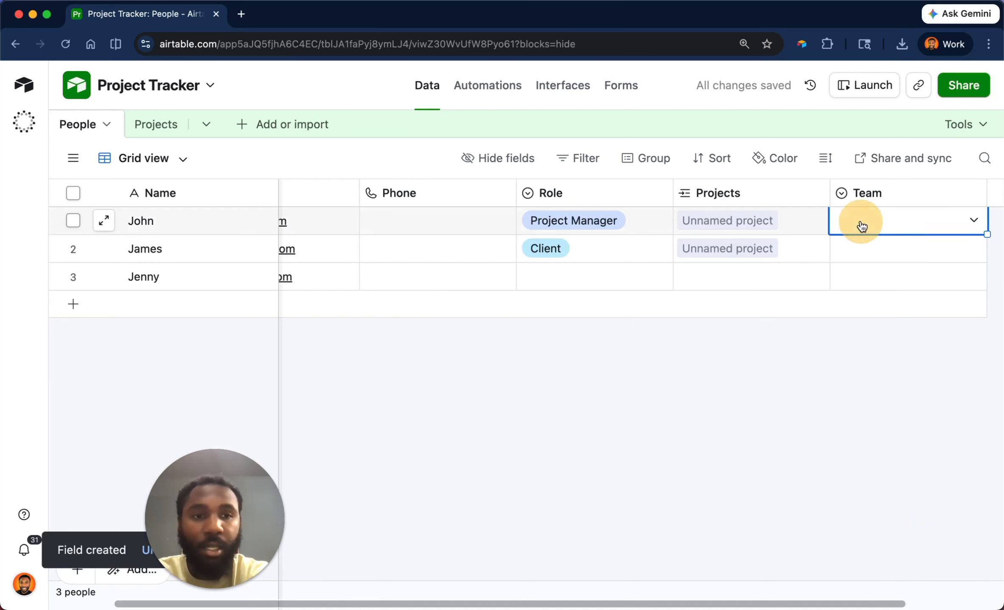
click(858, 224)
click(858, 307)
click(859, 249)
click(859, 249)
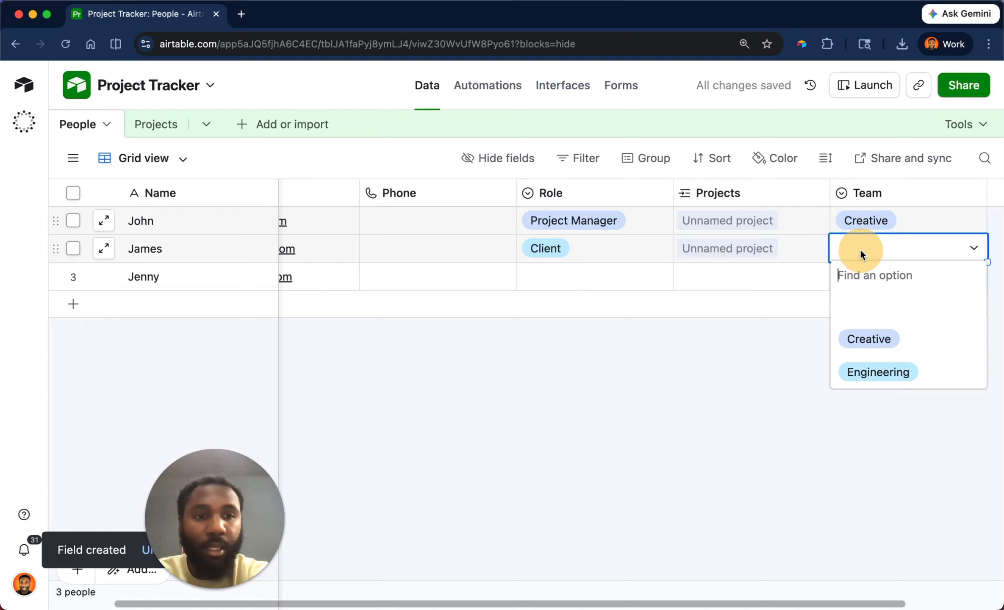
click(869, 371)
click(862, 280)
click(862, 279)
click(865, 401)
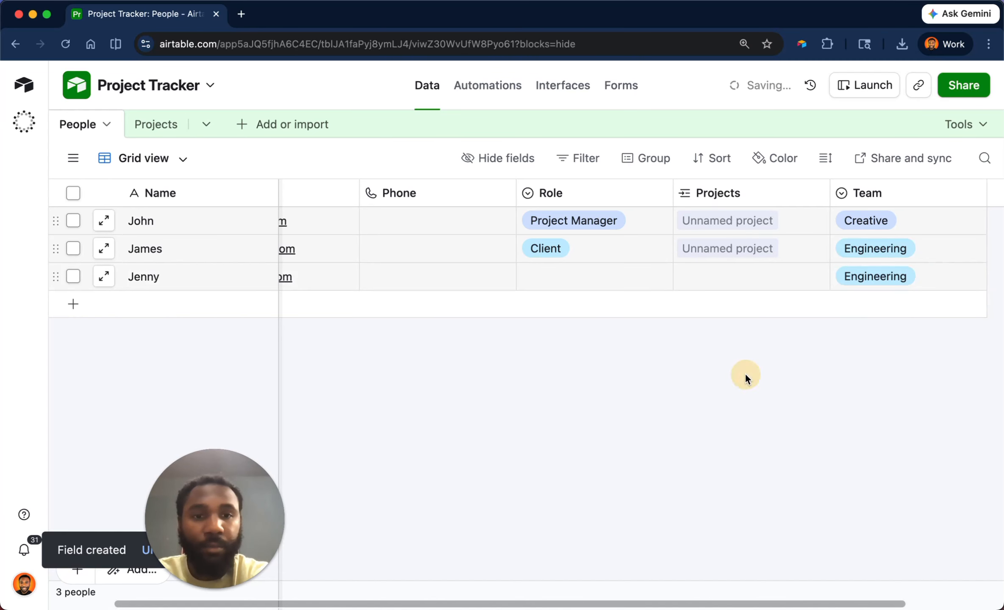
click(157, 127)
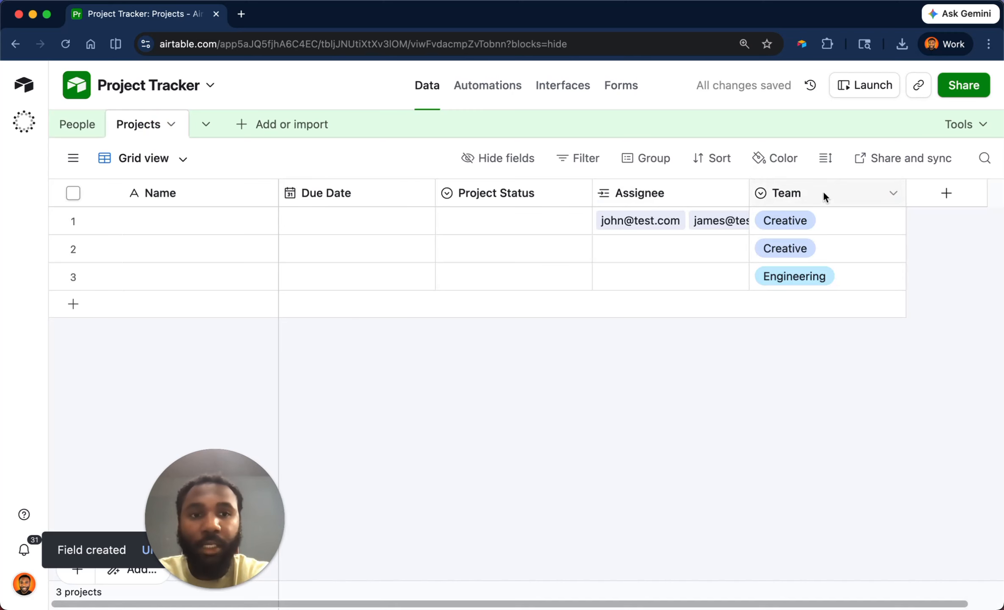
Change Assignee's filter to the dynamic condition People Team is the project's Team, then save and confirm.
double_click(693, 194)
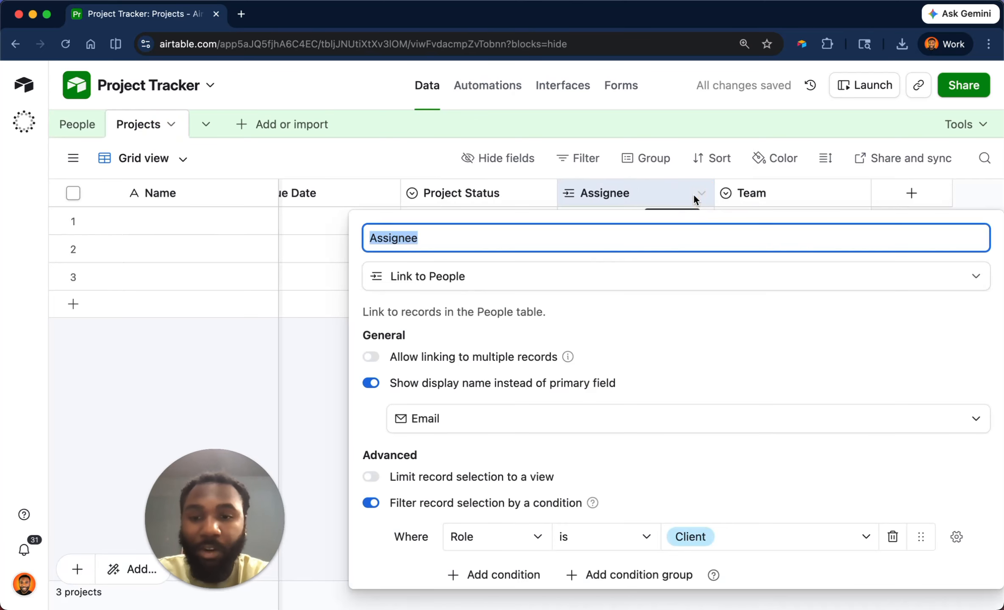
scroll(605, 436, down, 3)
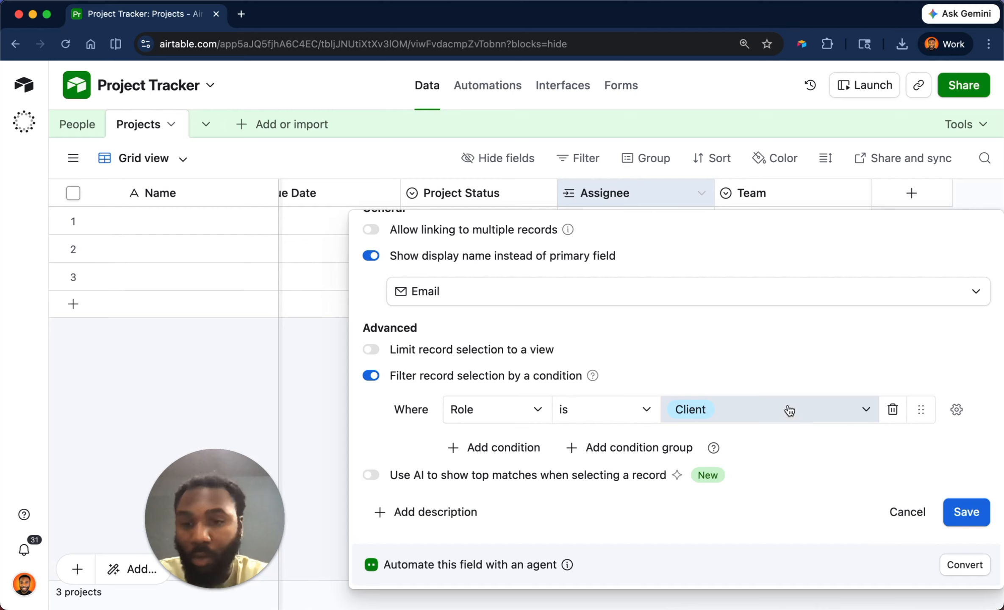
click(957, 410)
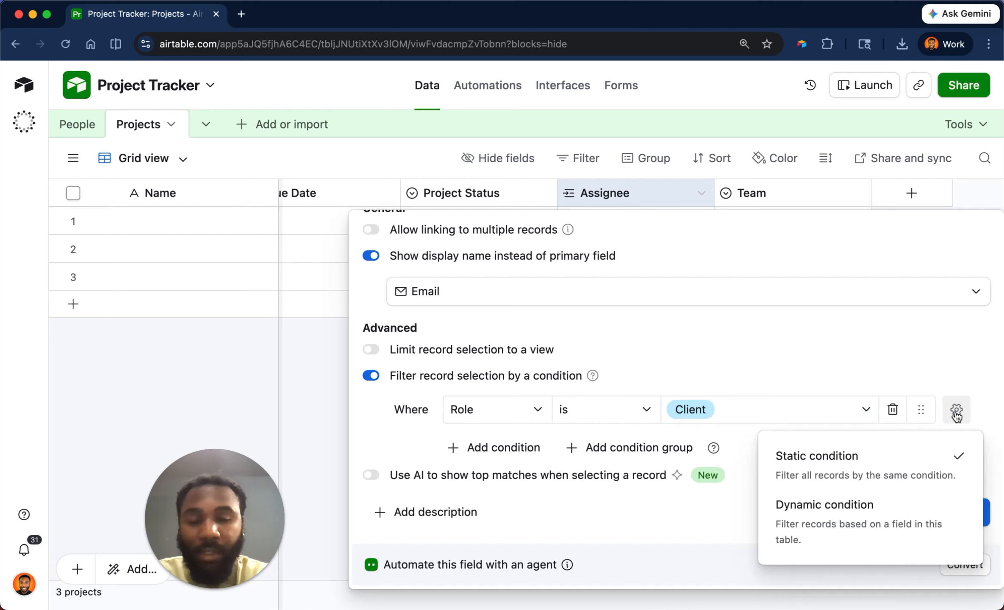
click(865, 519)
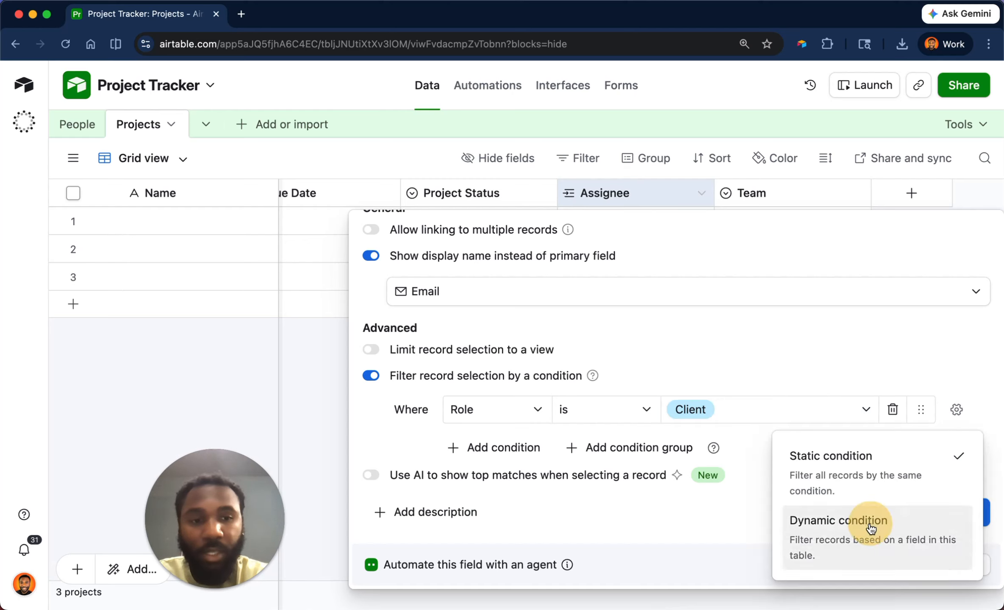
click(846, 409)
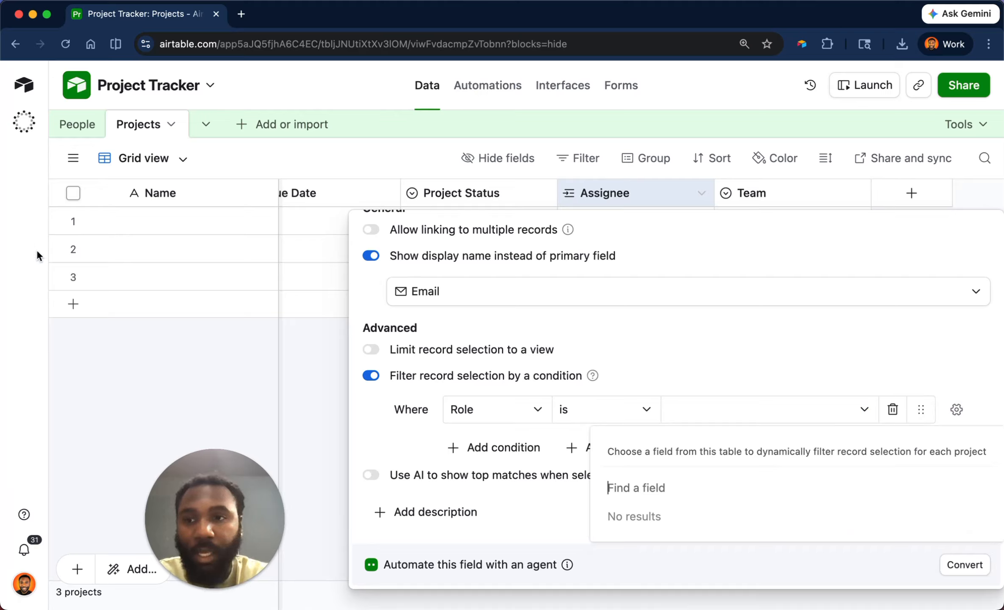
click(14, 225)
click(502, 419)
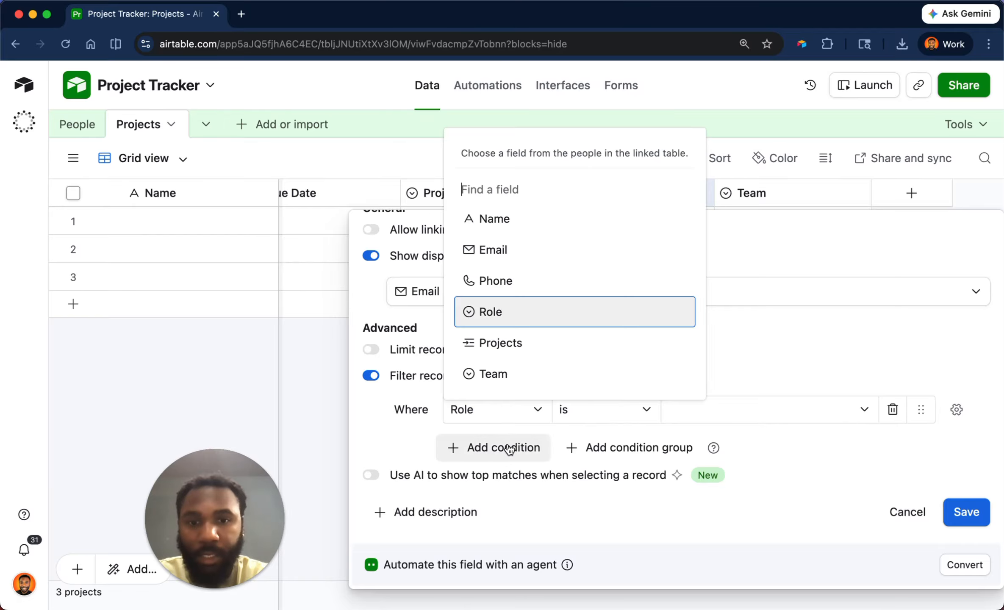
click(506, 375)
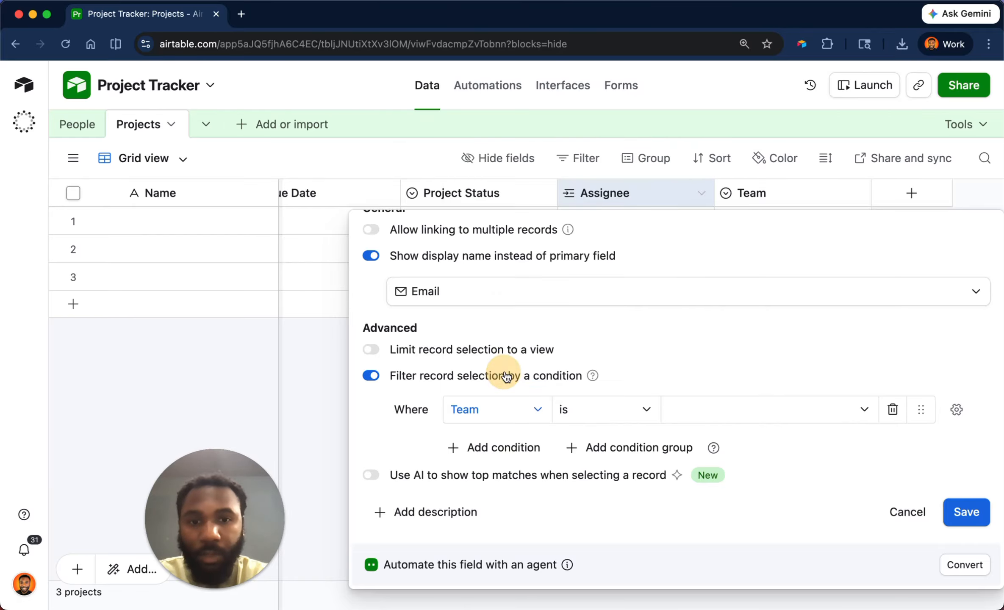
click(715, 409)
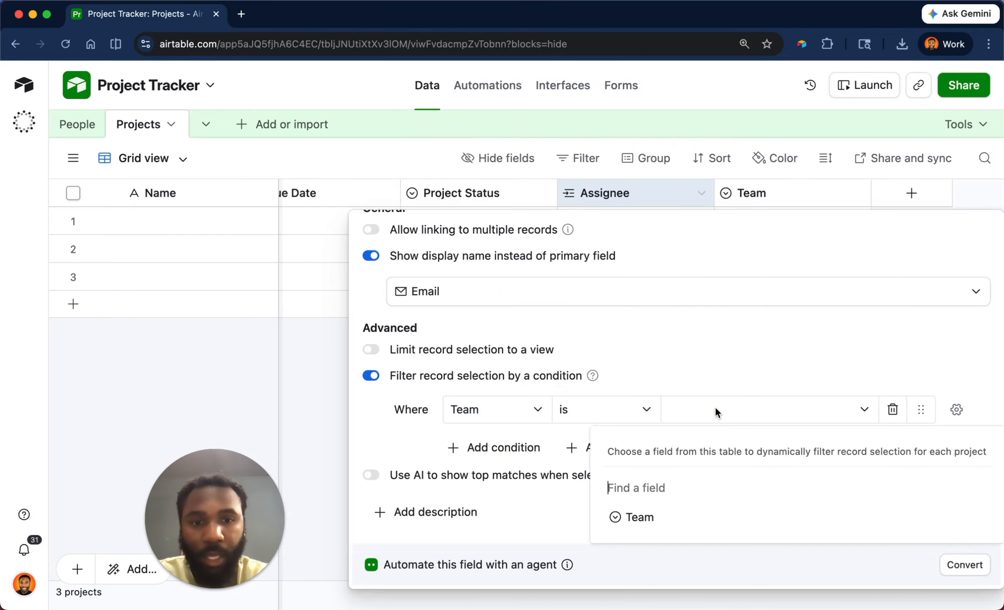
click(653, 516)
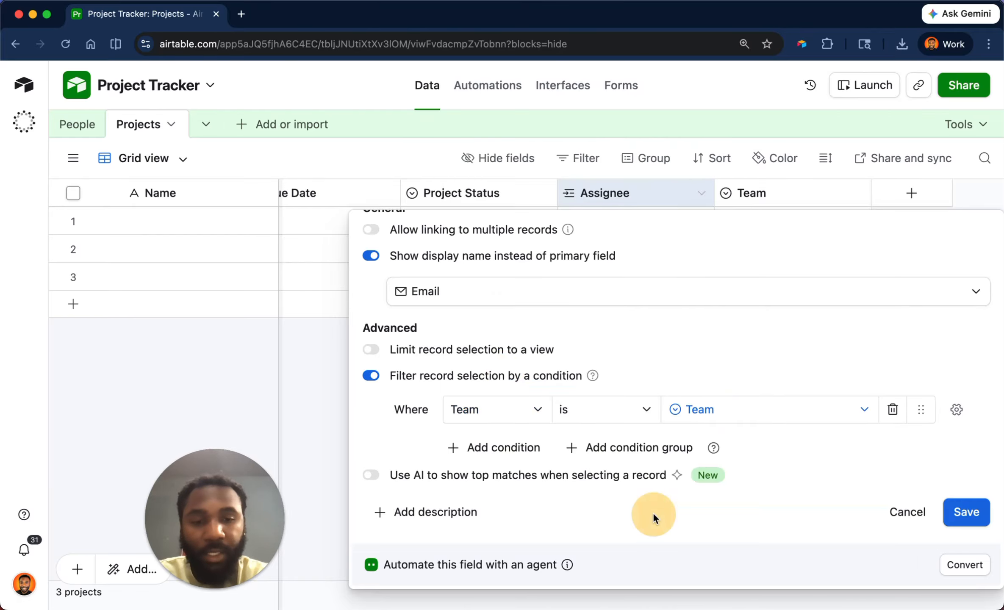
click(968, 513)
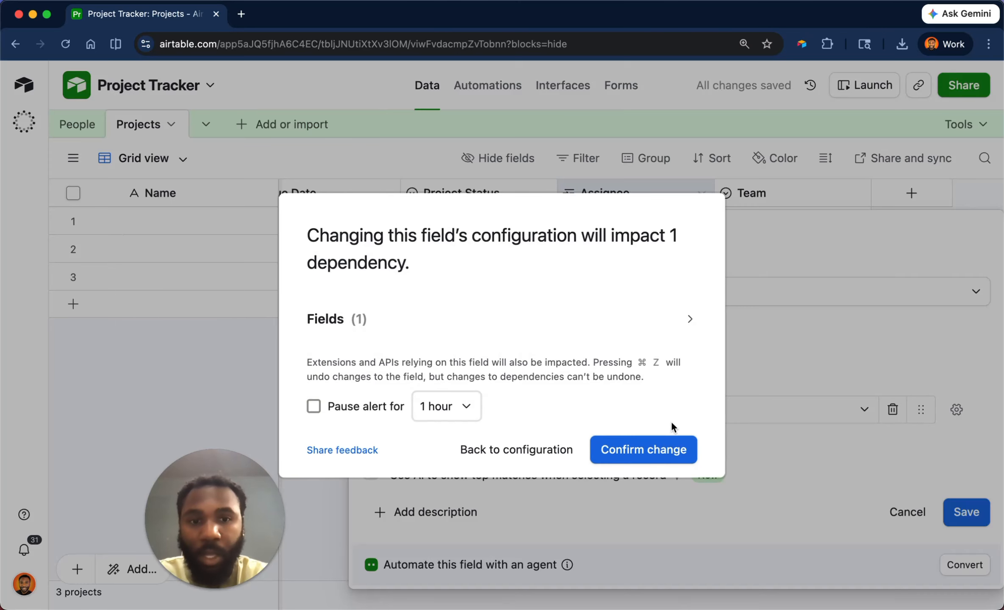
click(673, 451)
Link the only offered Creative person to project 2 and a role-less Engineering member to project 3.
click(673, 244)
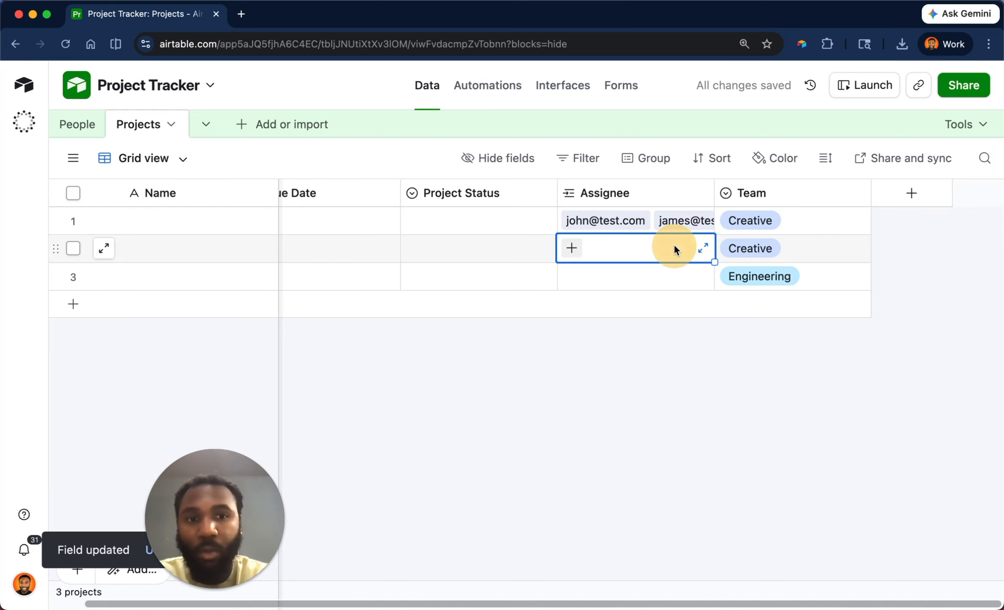
click(577, 254)
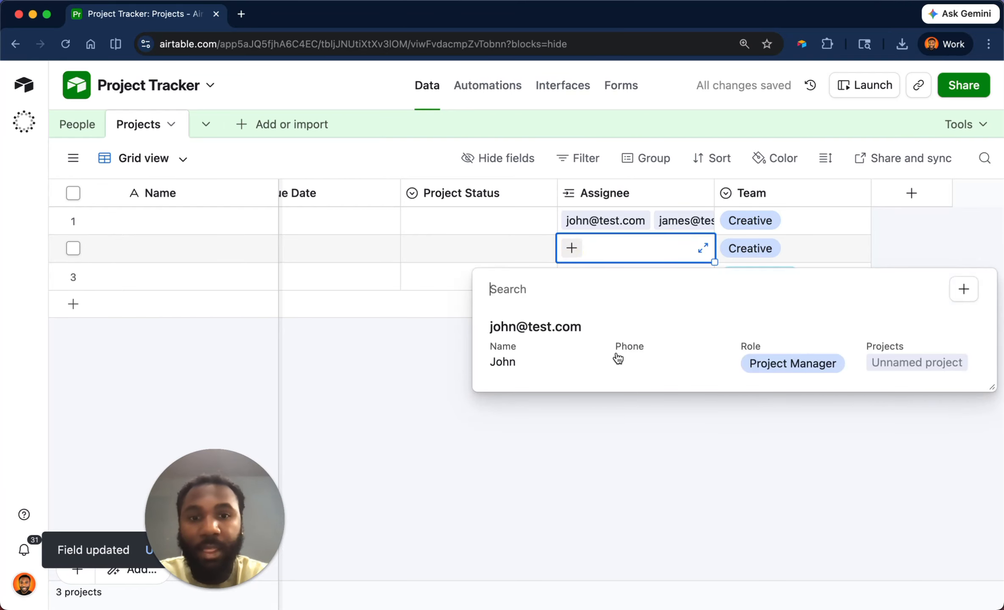
click(564, 336)
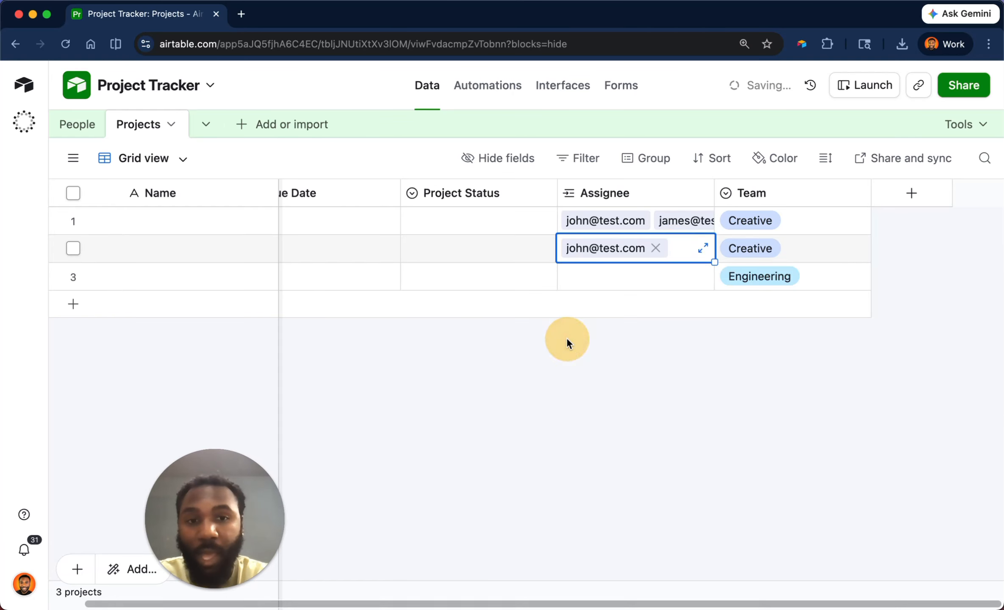
click(589, 281)
click(572, 279)
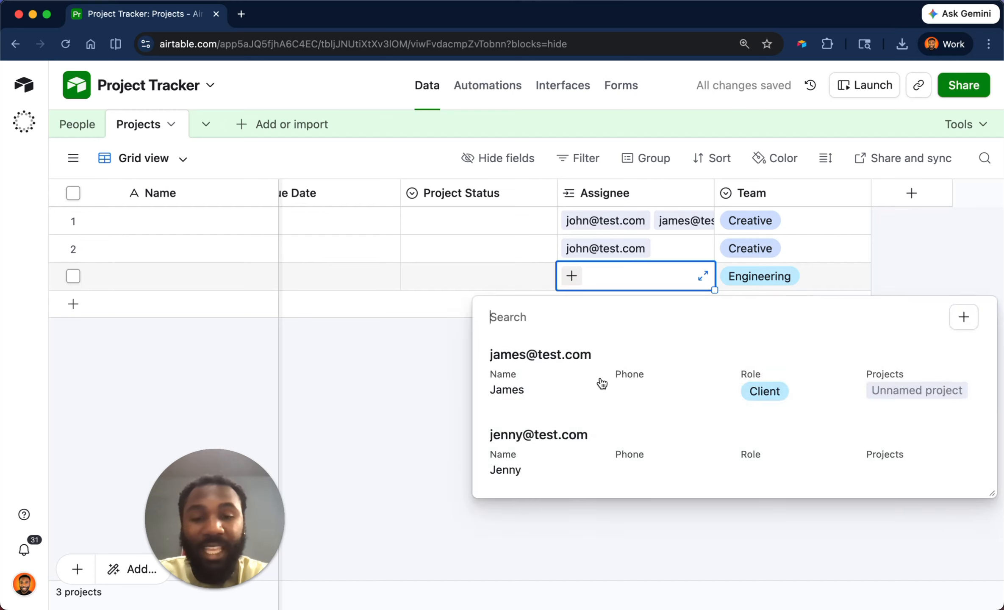
click(621, 448)
click(660, 401)
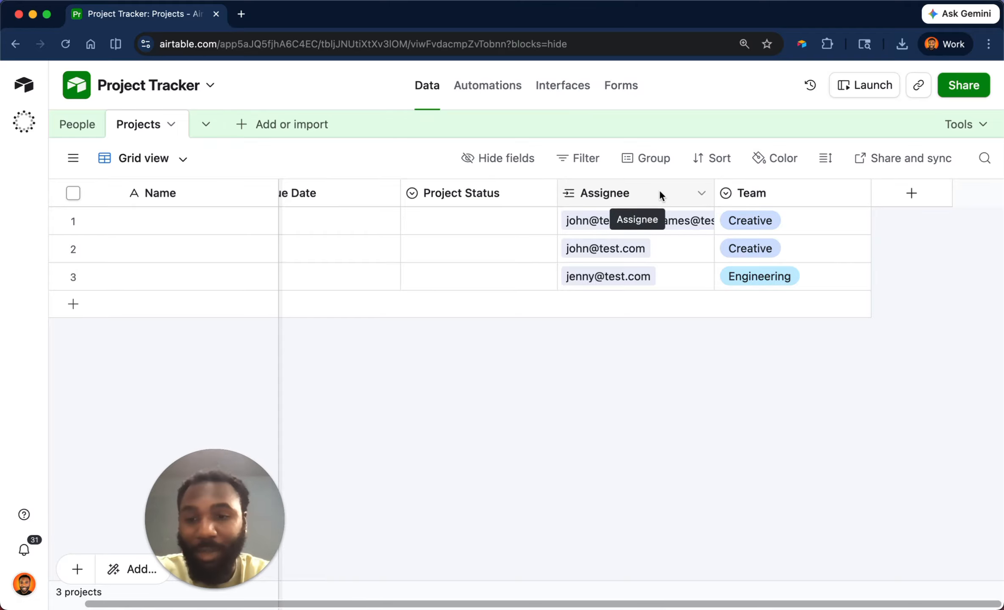
Remove the linked person from project 2's Assignee, leaving it empty.
click(669, 251)
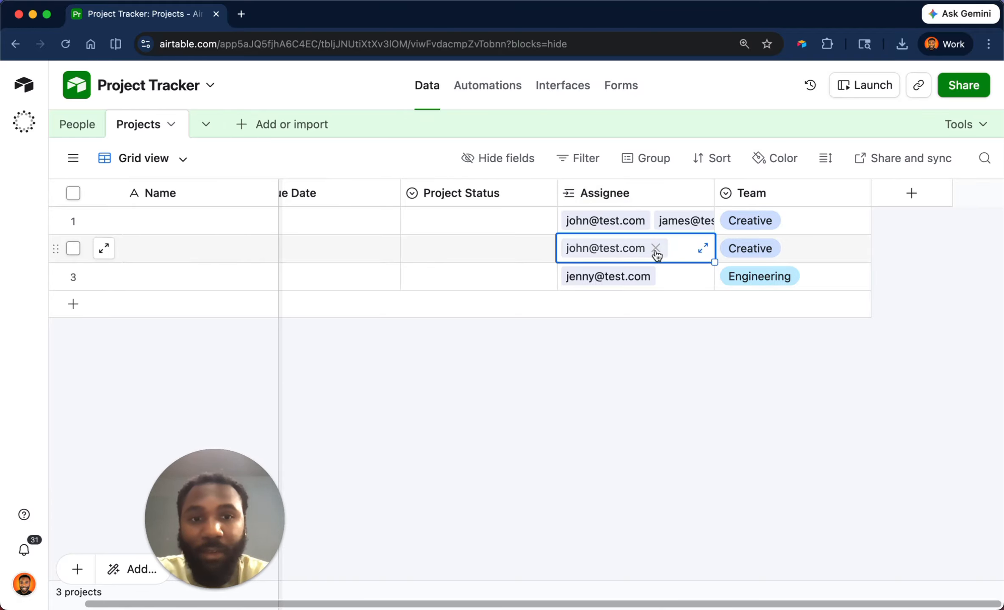
click(653, 250)
click(571, 248)
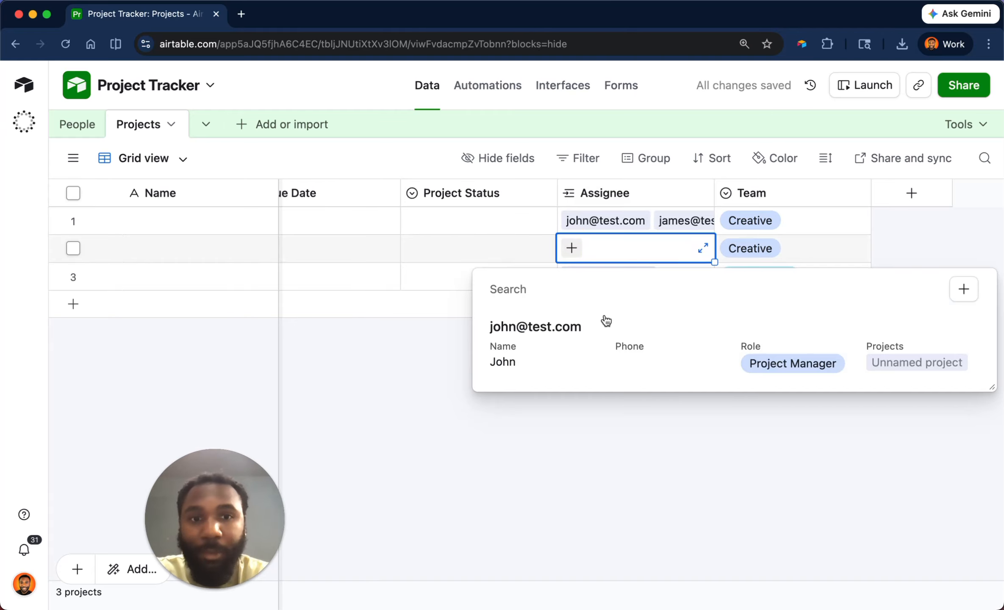
click(642, 194)
Review the Assignee field settings and cancel without changing anything.
double_click(642, 193)
scroll(610, 402, down, 3)
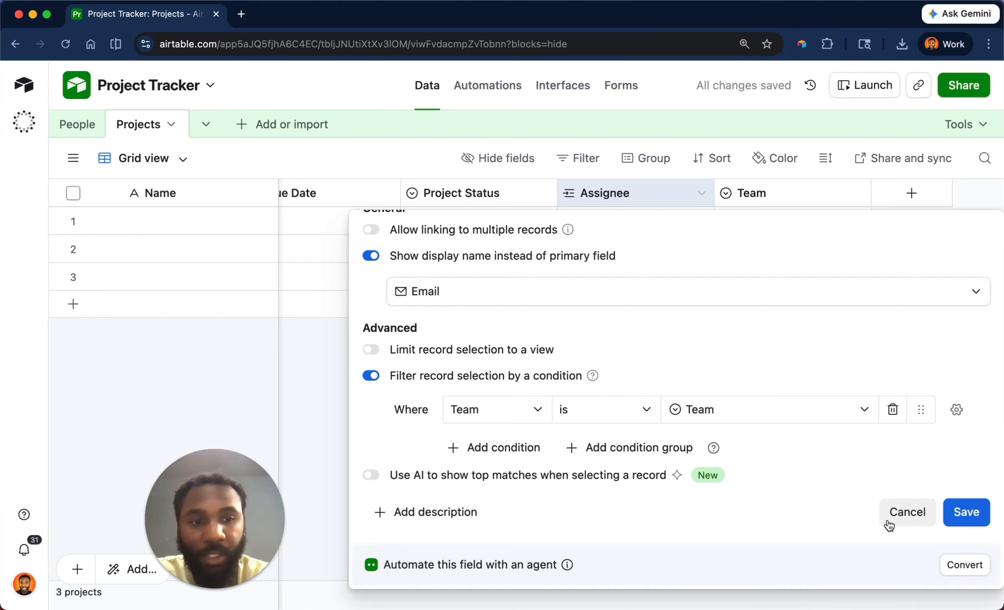
scroll(891, 486, up, 1)
scroll(889, 479, up, 3)
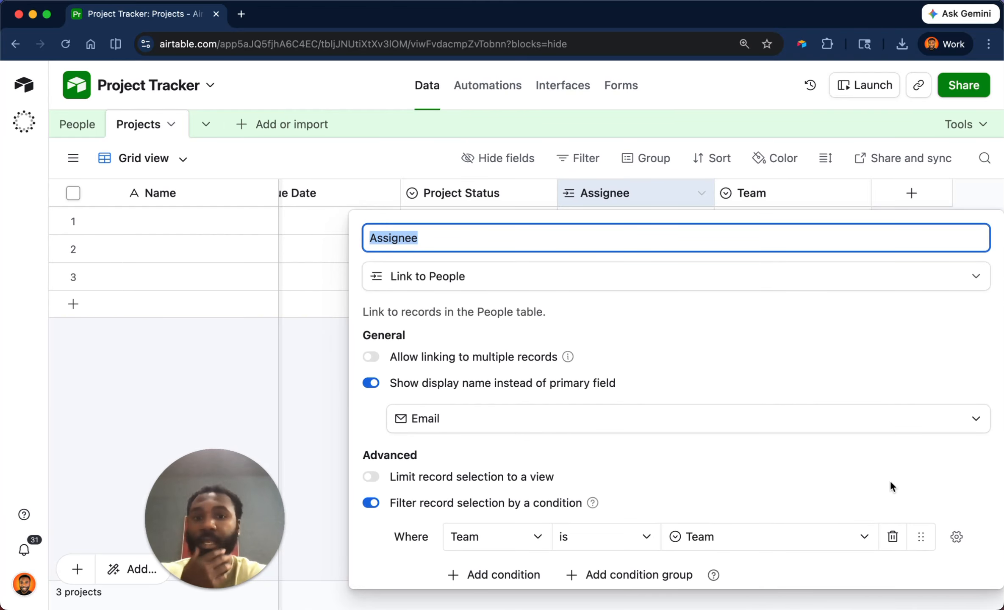
click(294, 385)
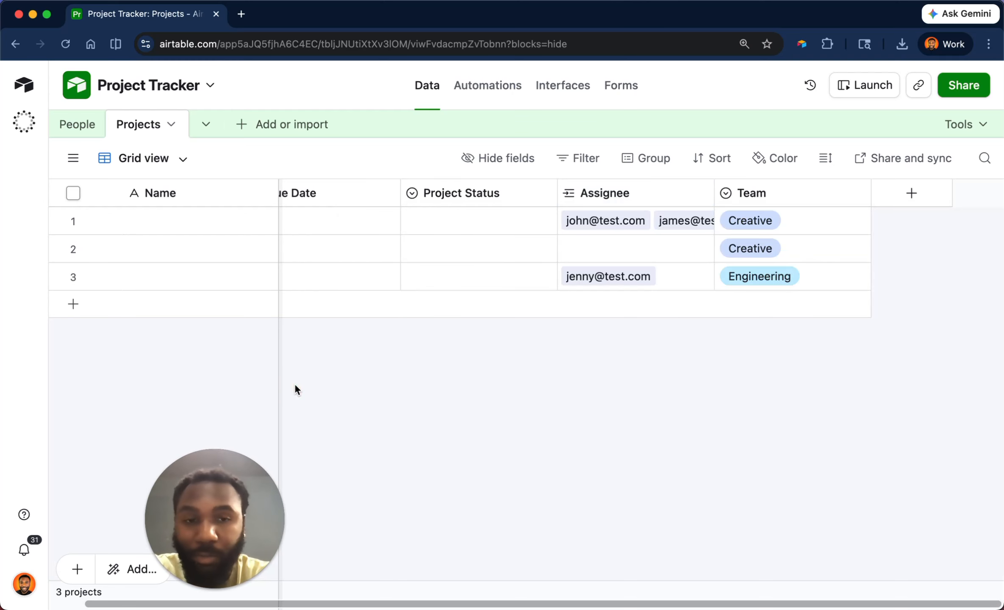